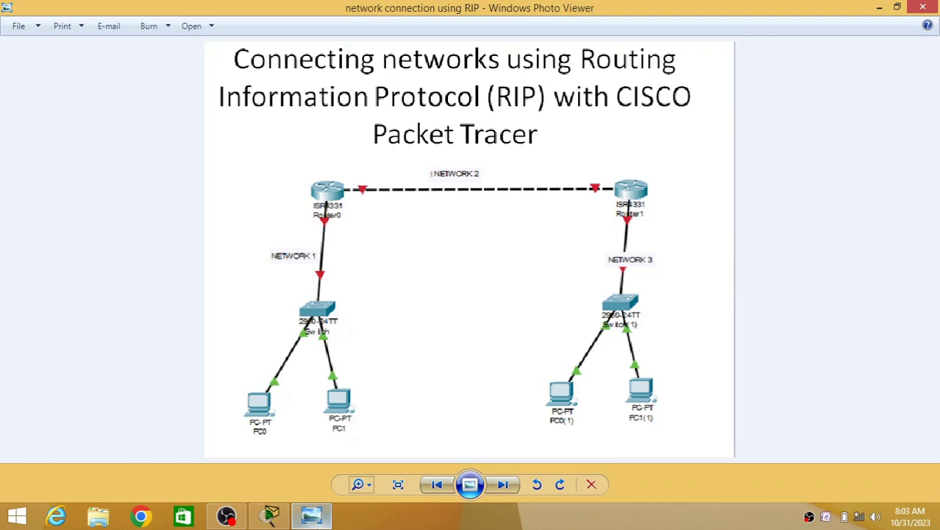
# Switch to Cisco Packet Tracer and place four PCs along the workspace's lower edge, as two separate pairs side by side.
pyautogui.click(270, 514)
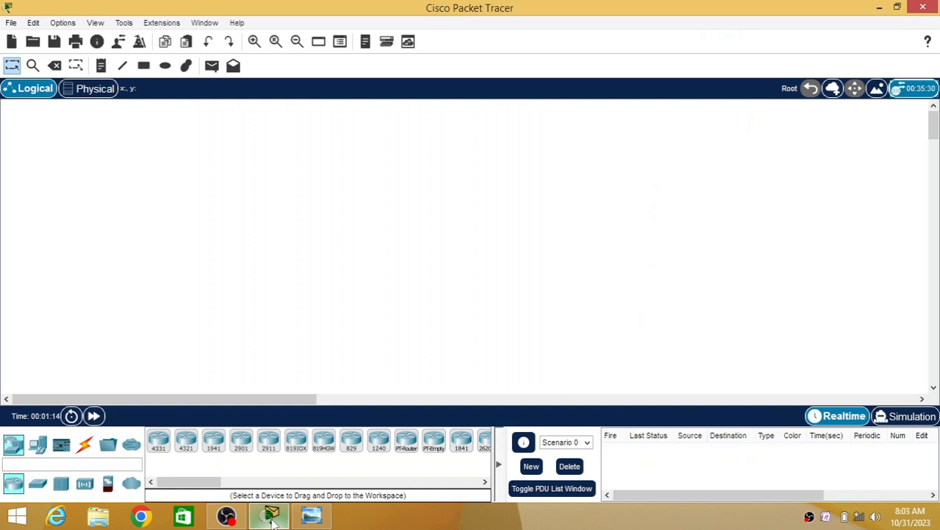
pyautogui.click(40, 444)
pyautogui.click(158, 440)
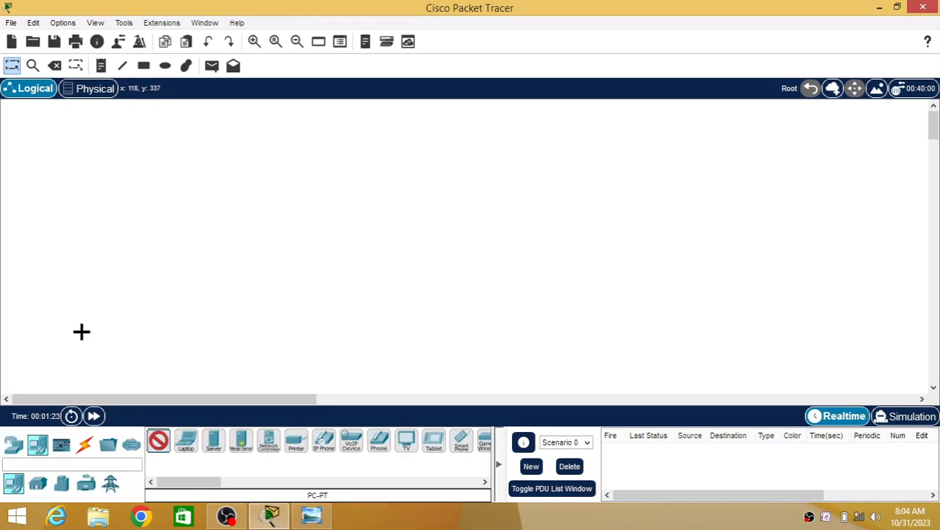
pyautogui.click(67, 332)
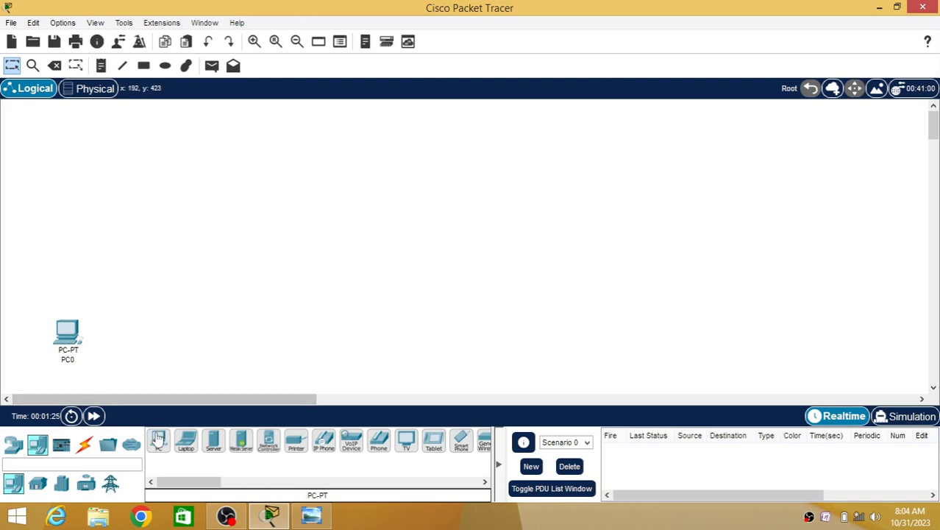
pyautogui.moveTo(158, 440); pyautogui.dragTo(137, 336)
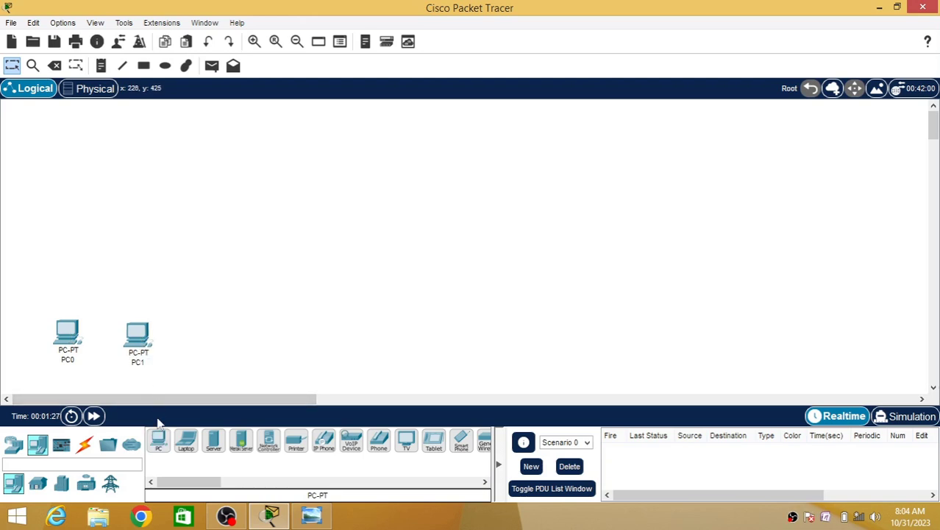
pyautogui.click(159, 440)
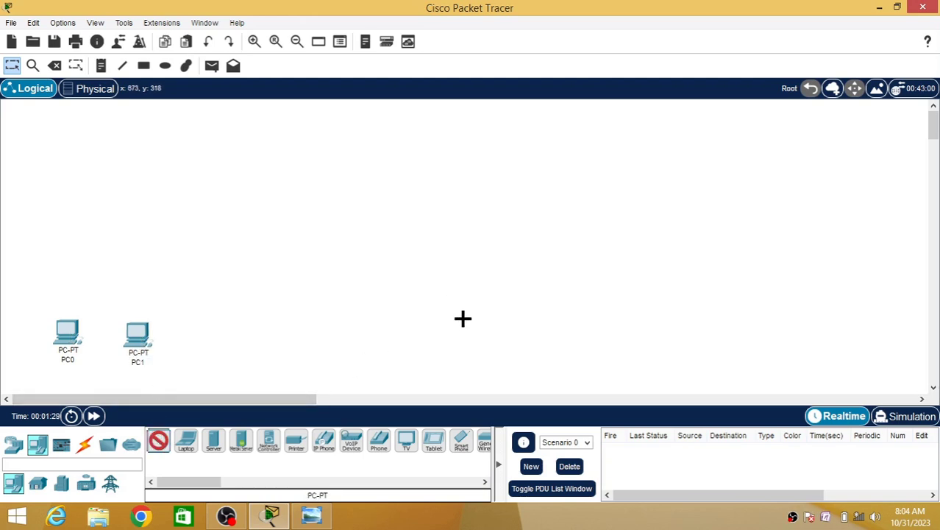
pyautogui.click(460, 330)
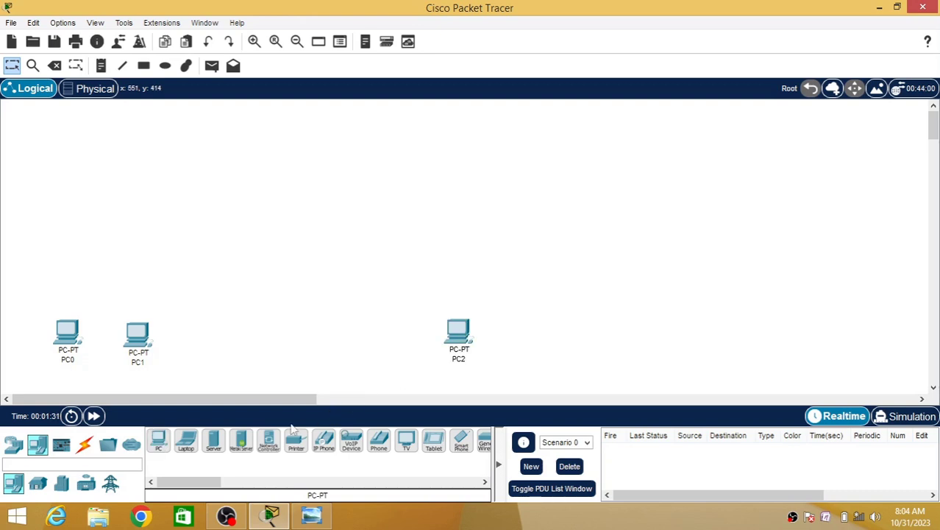
pyautogui.click(158, 440)
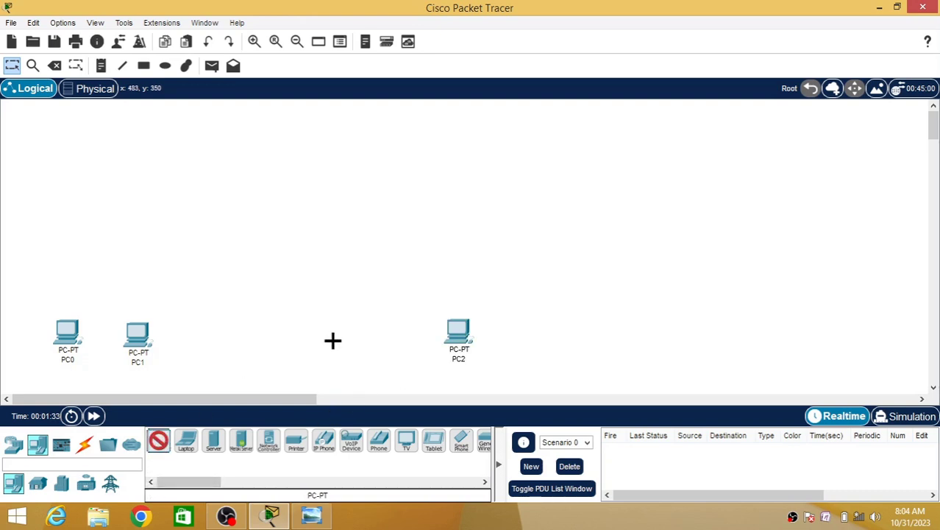
pyautogui.click(384, 333)
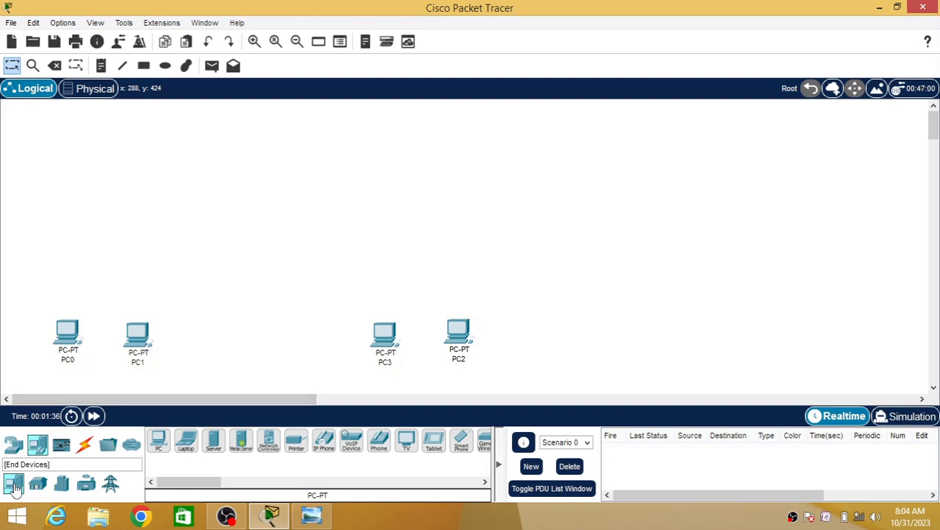
# Place two 2960 switches in the workspace, one above each pair of PCs.
pyautogui.click(13, 444)
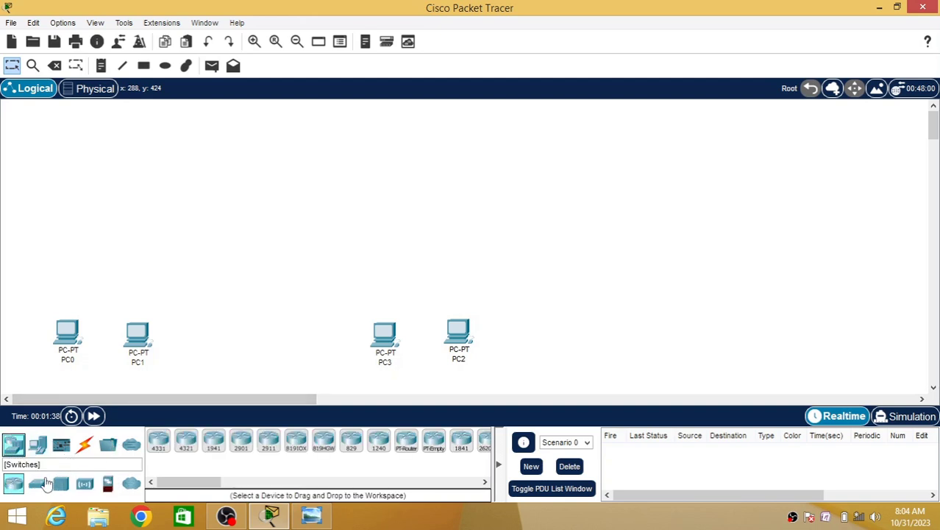
pyautogui.click(37, 483)
pyautogui.click(158, 440)
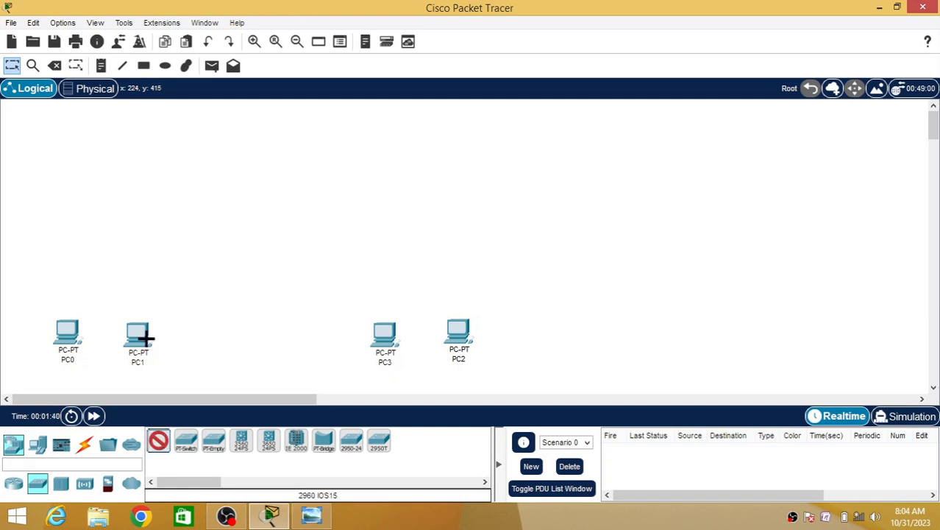
pyautogui.click(111, 224)
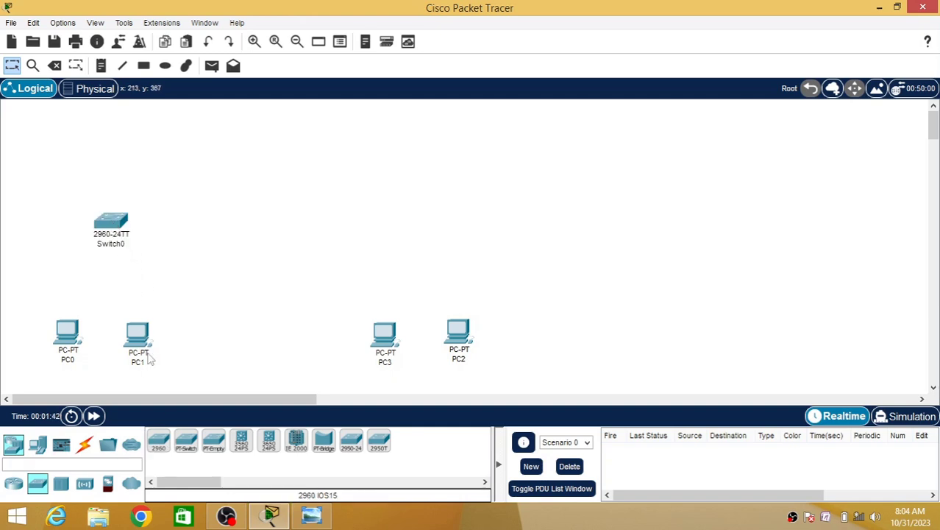
pyautogui.click(158, 440)
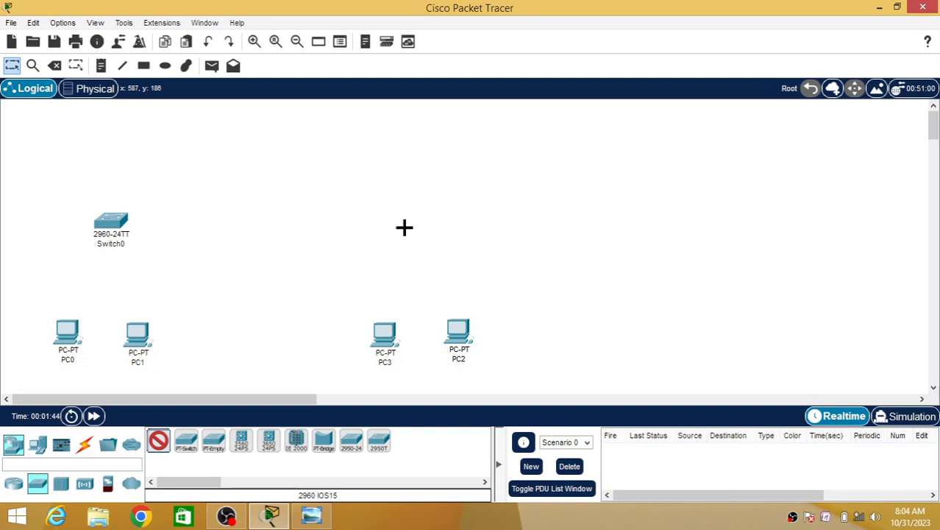
pyautogui.click(416, 227)
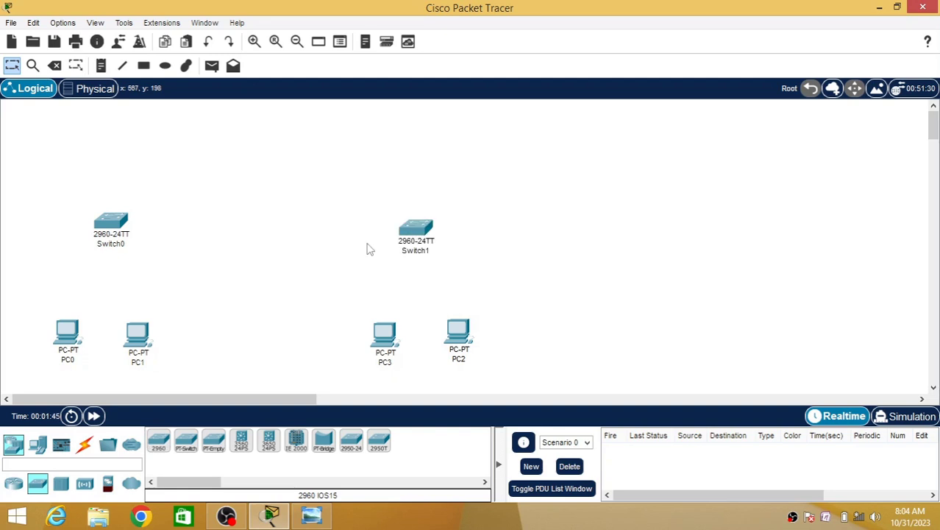
# Place two 4331 routers in the workspace, one above each switch.
pyautogui.click(15, 444)
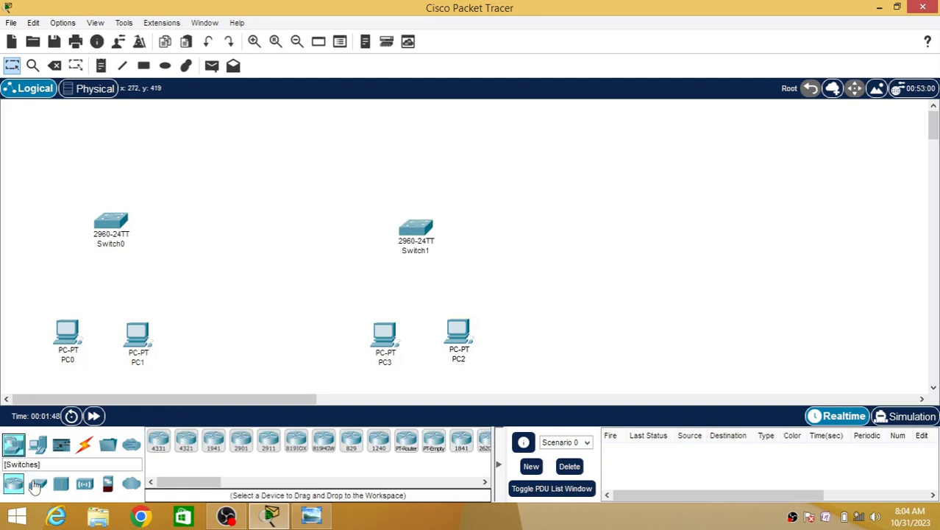
pyautogui.click(162, 439)
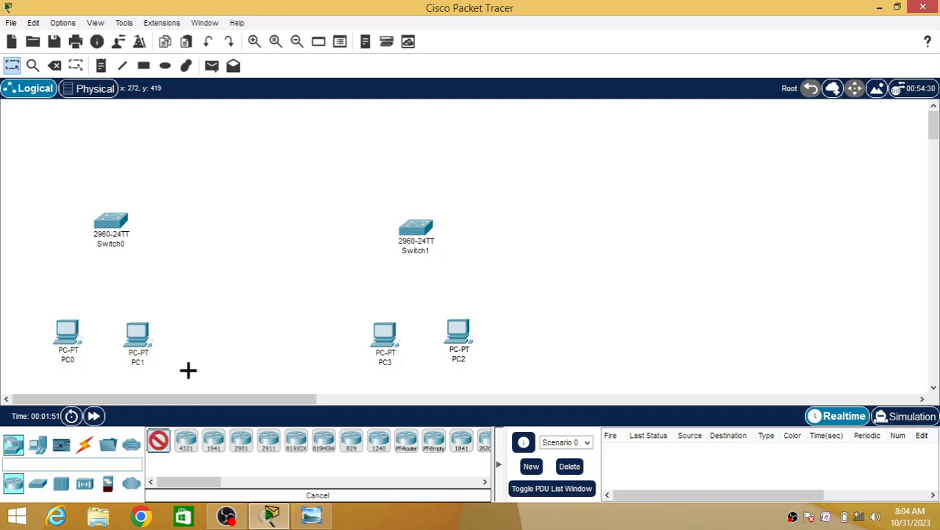
pyautogui.click(147, 138)
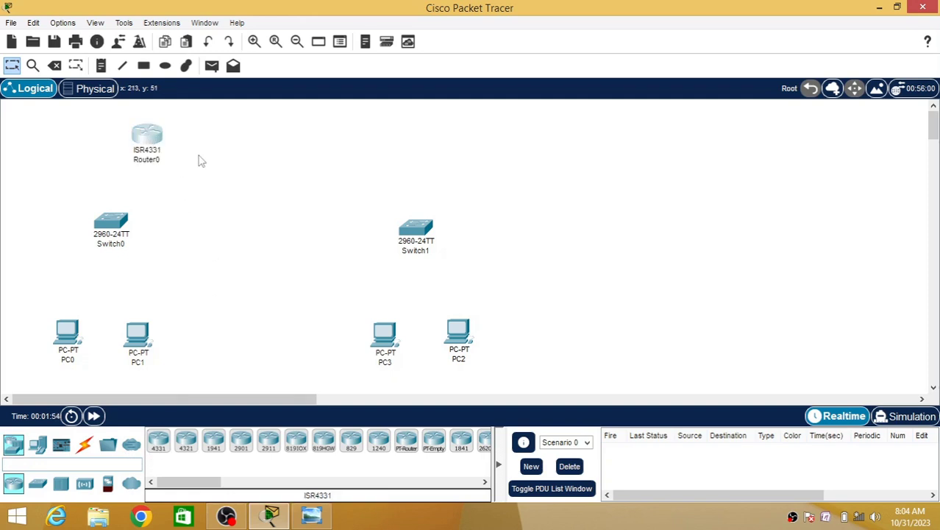
pyautogui.click(147, 137)
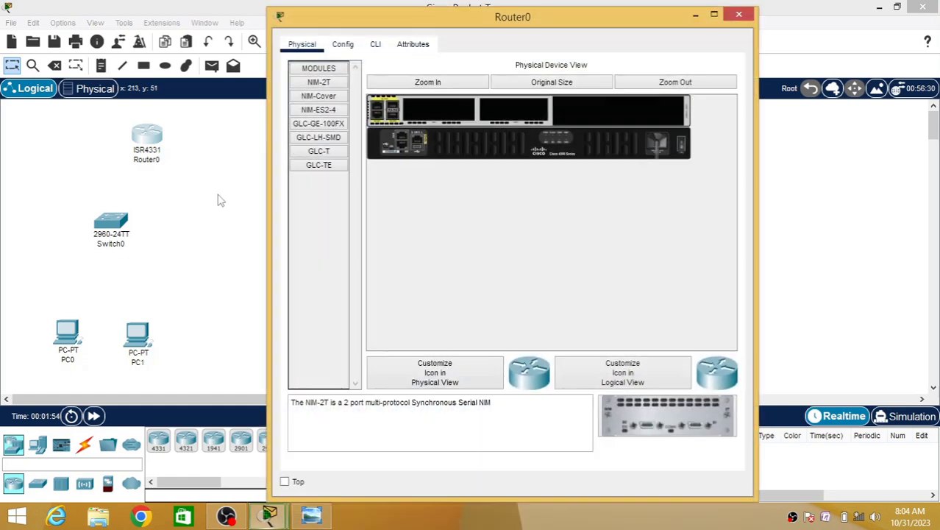
pyautogui.click(742, 15)
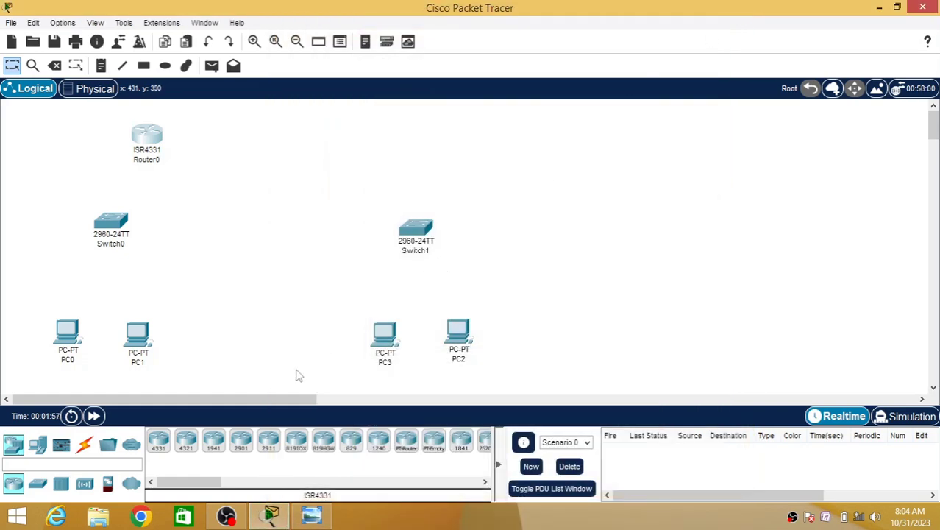
pyautogui.click(158, 440)
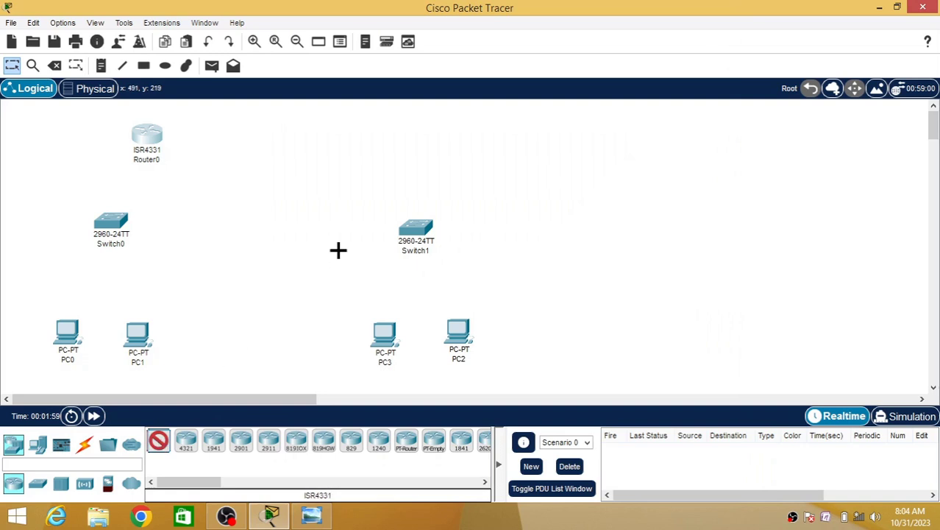
pyautogui.click(416, 132)
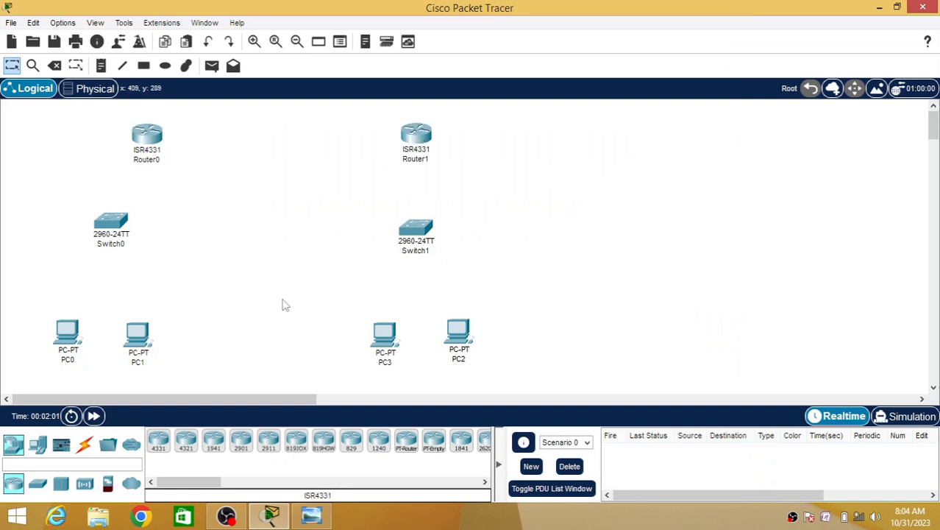
# Connect Router0 to Switch0 using the automatically chosen connection type.
pyautogui.click(84, 444)
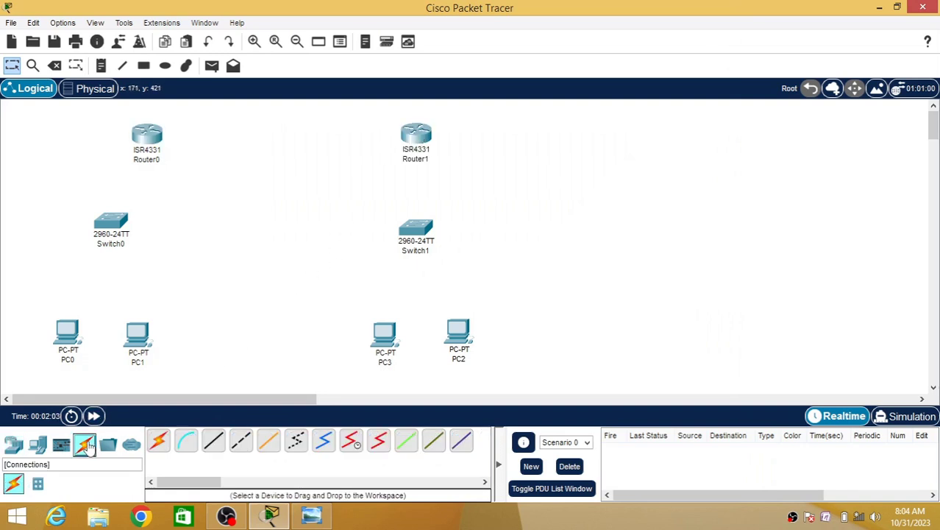
pyautogui.click(161, 442)
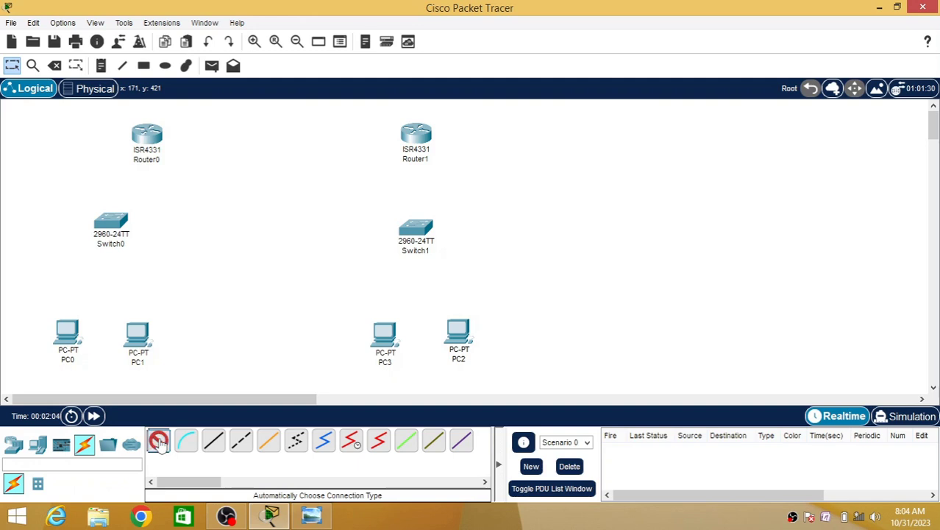
pyautogui.click(150, 136)
pyautogui.click(114, 221)
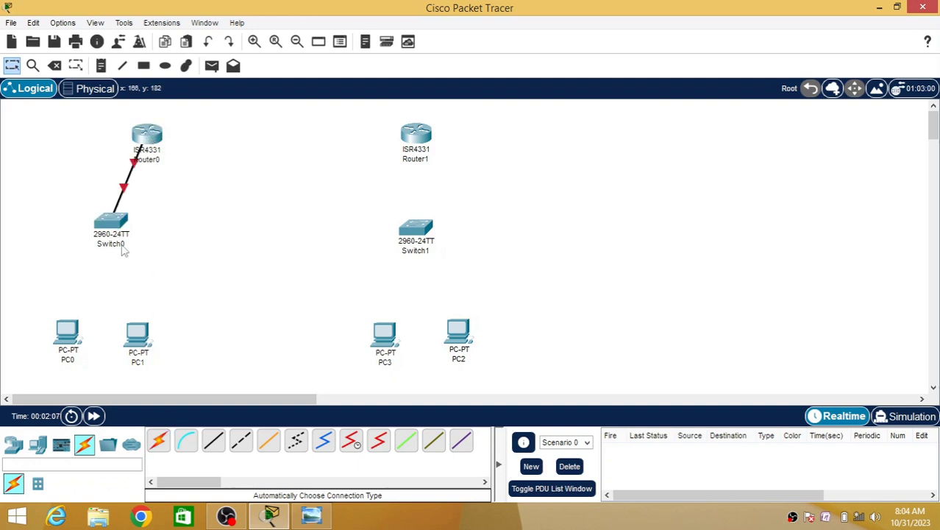
# Cable Switch0 to PC0 and to PC1 with the automatic connection type.
pyautogui.click(159, 439)
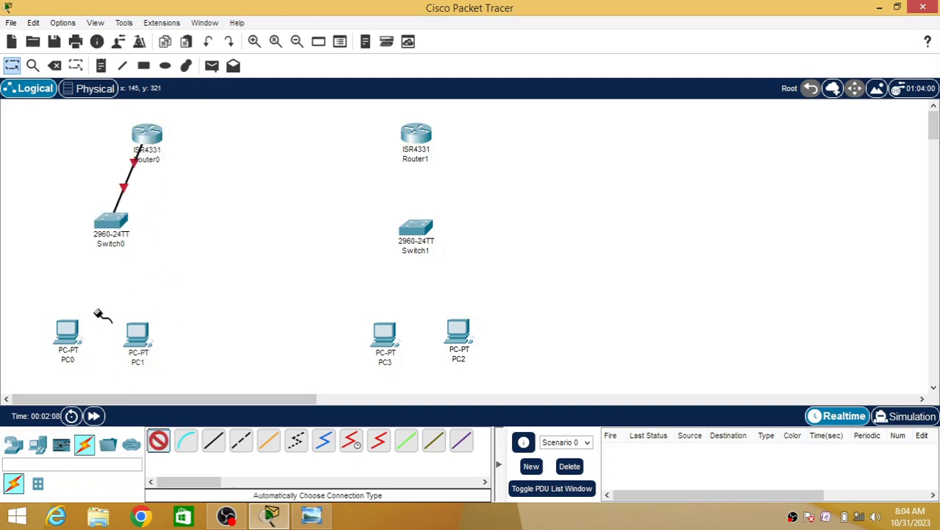
pyautogui.click(109, 227)
pyautogui.click(69, 333)
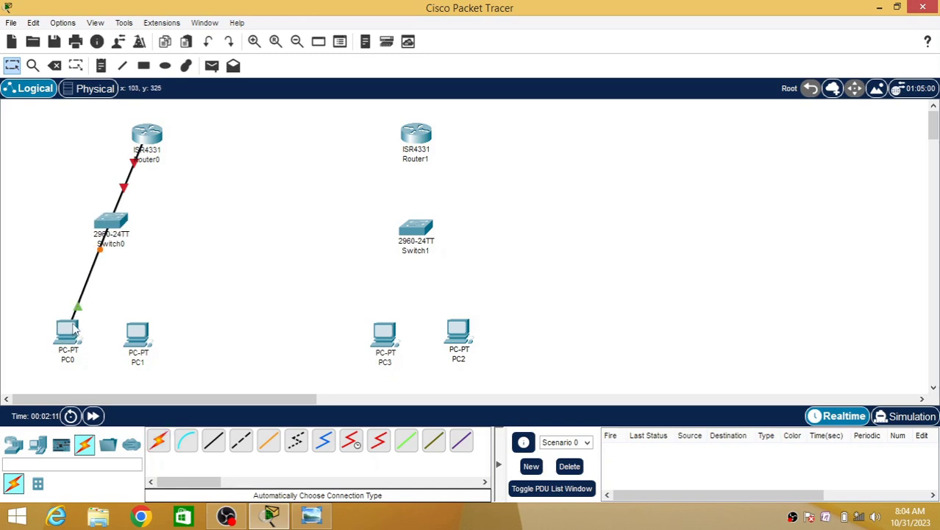
pyautogui.click(158, 440)
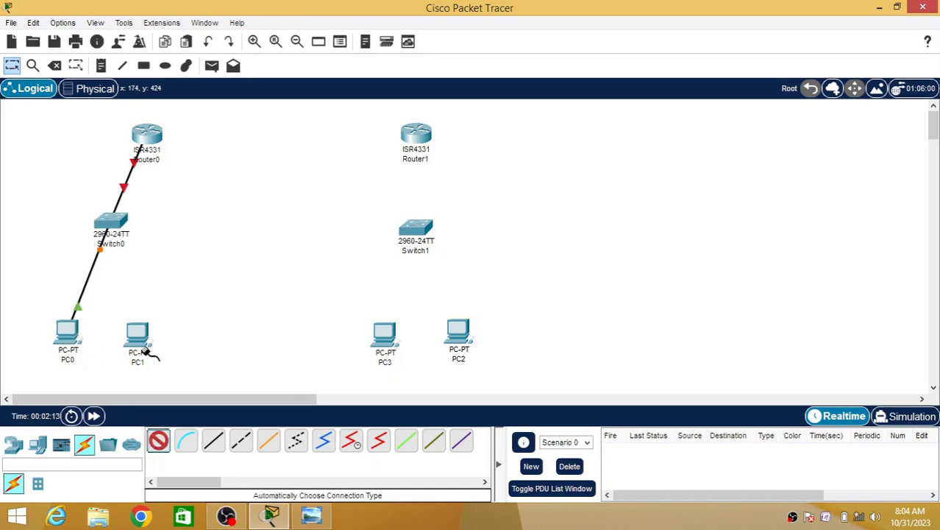
pyautogui.click(109, 227)
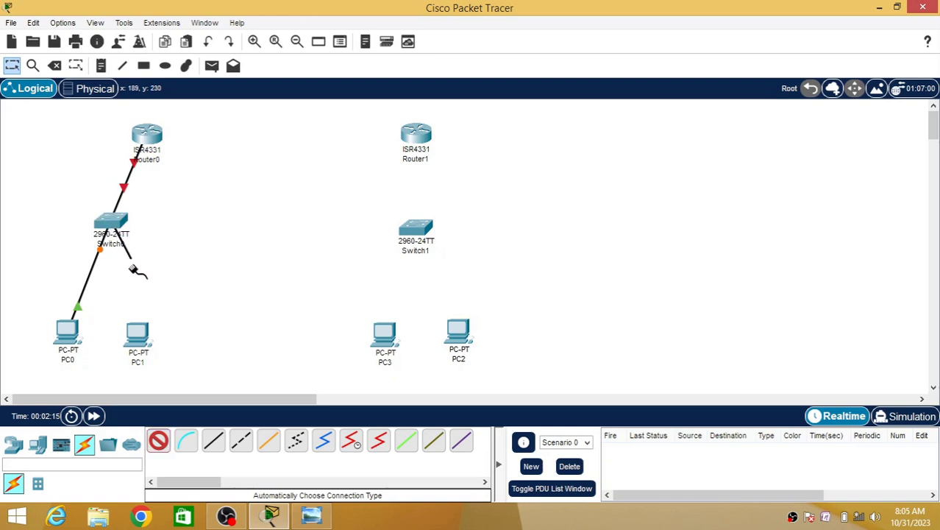
pyautogui.click(137, 333)
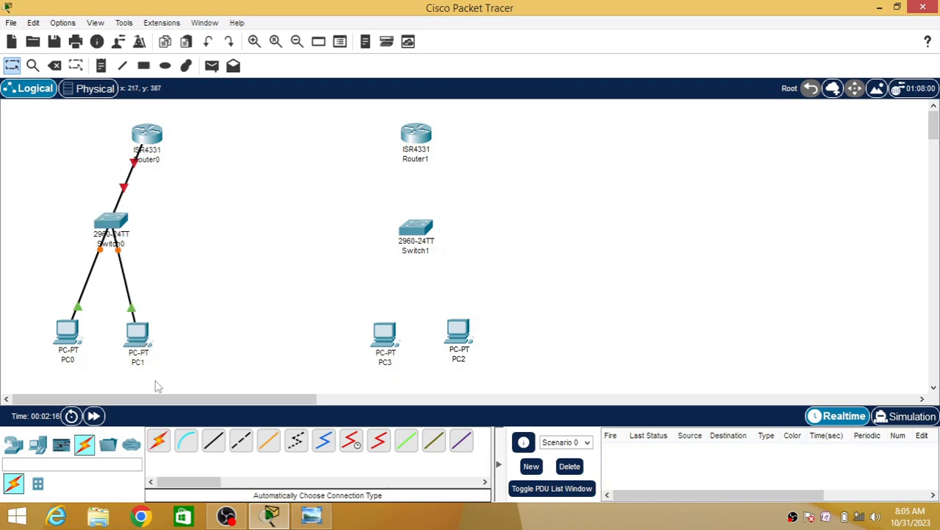
# Connect Router1 to Switch1 using the automatically chosen connection type.
pyautogui.click(158, 440)
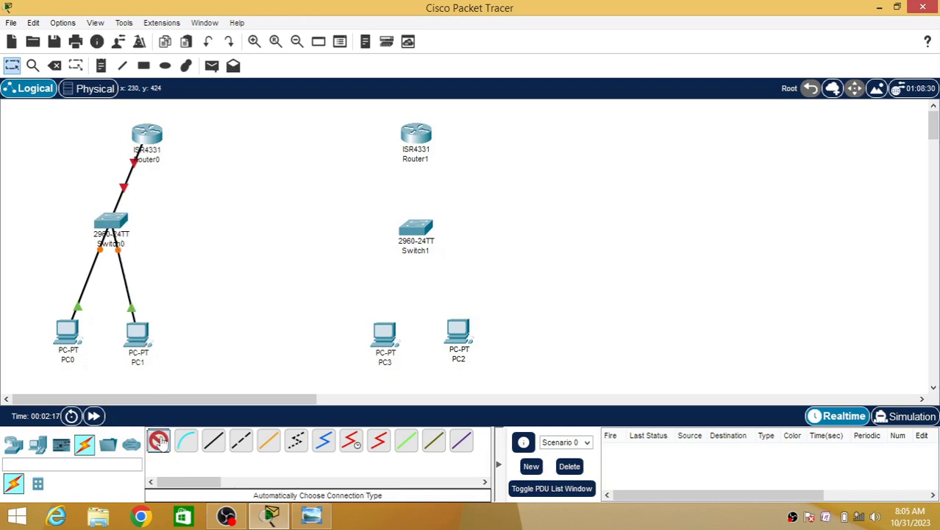
pyautogui.click(414, 136)
pyautogui.click(417, 230)
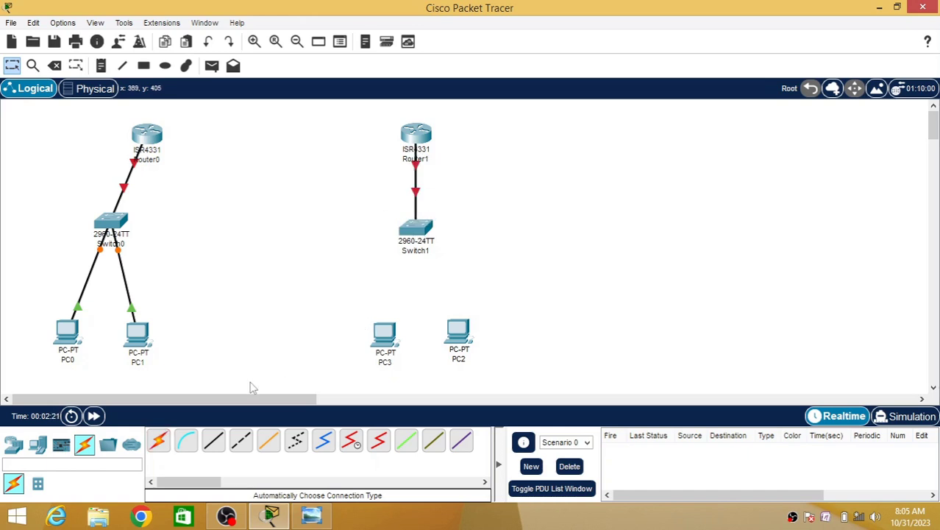
# Cable Switch1 to PC3 and to PC2 with the automatic connection type.
pyautogui.click(158, 442)
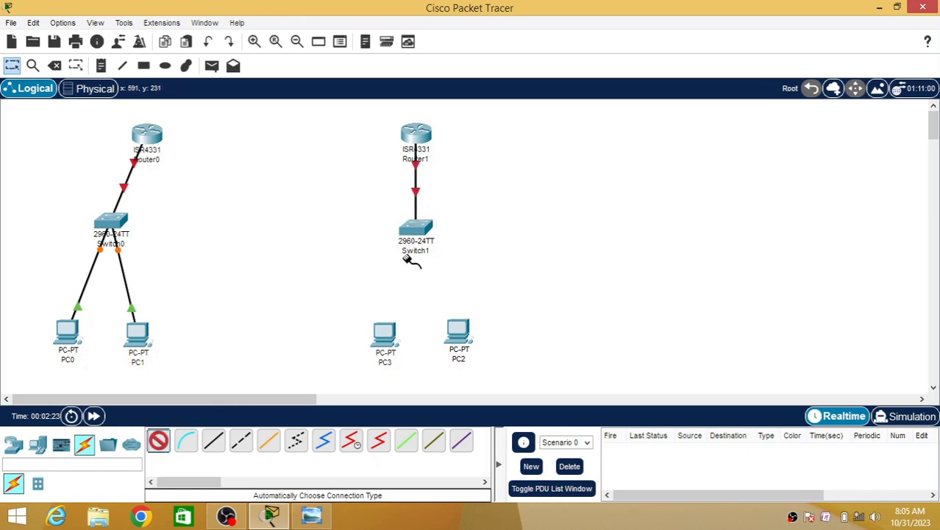
pyautogui.click(415, 230)
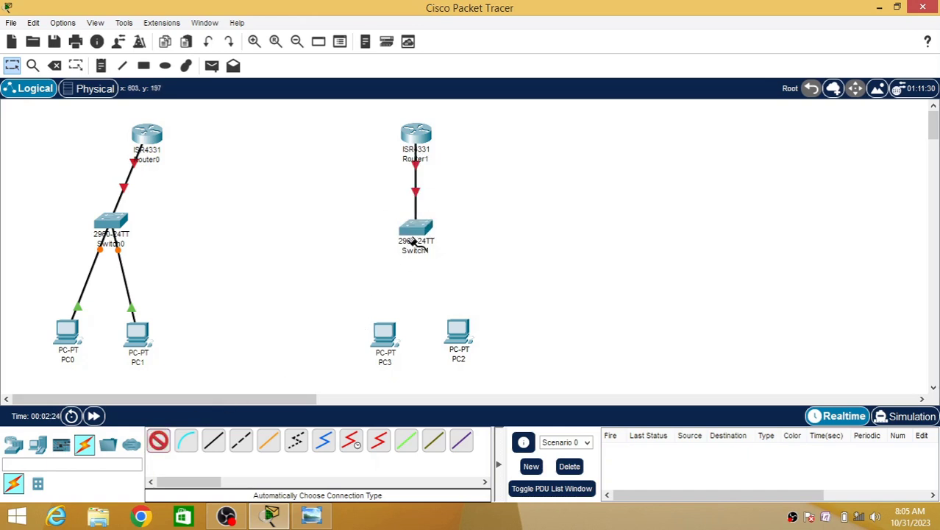
pyautogui.click(384, 328)
pyautogui.click(158, 444)
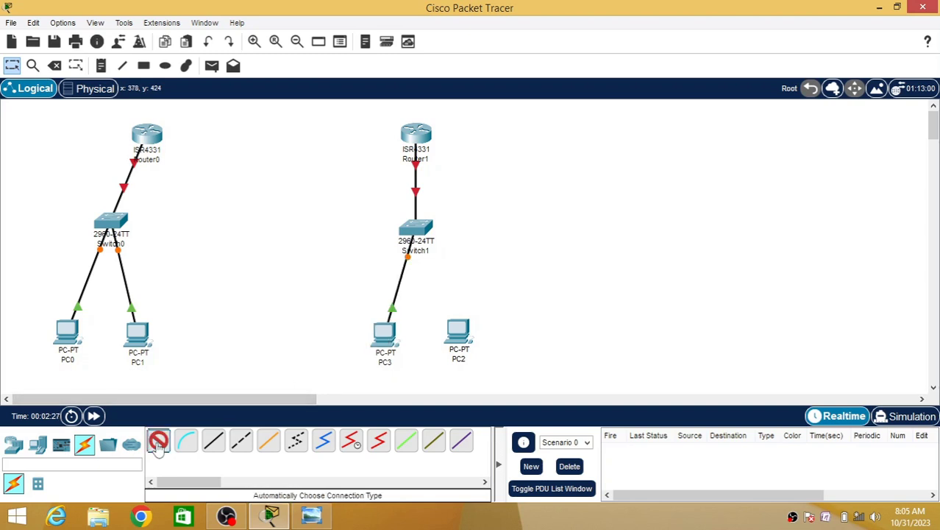
pyautogui.click(417, 232)
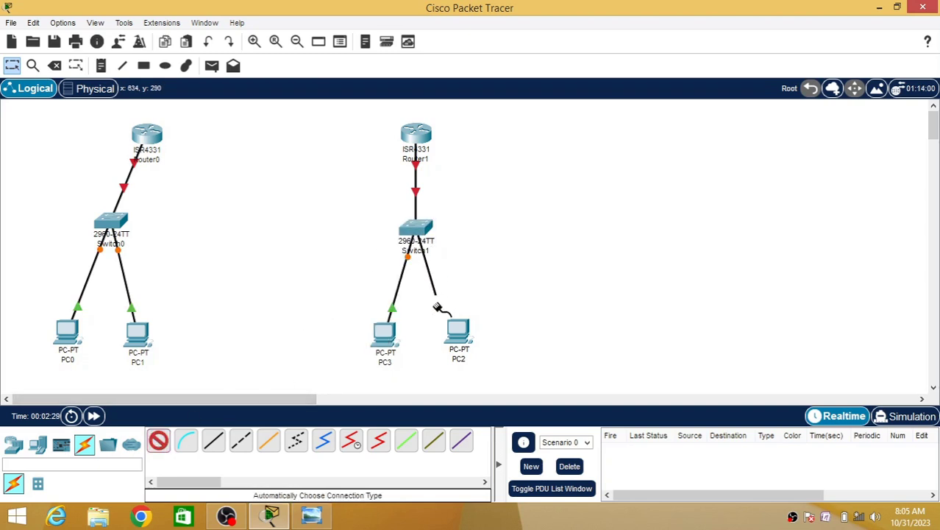
pyautogui.click(460, 335)
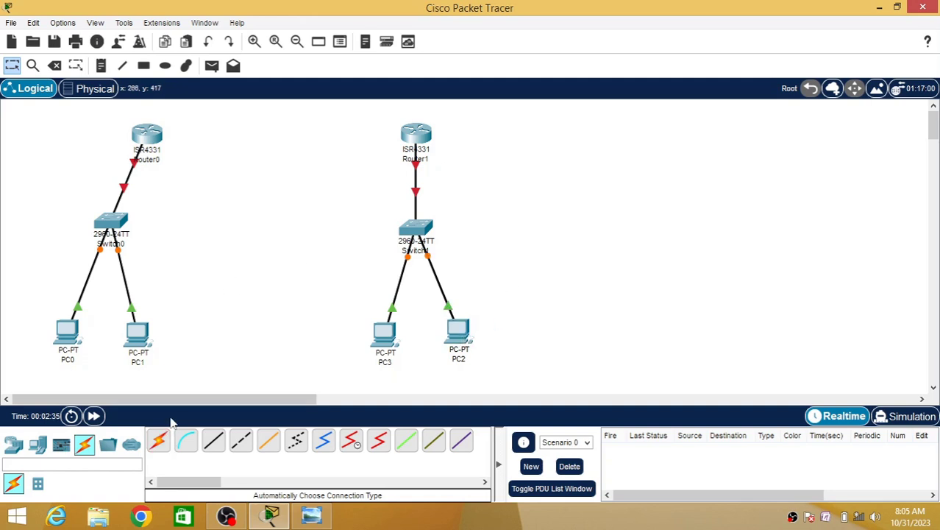
# Connect Router0 to Router1 using the automatically chosen connection type.
pyautogui.click(160, 443)
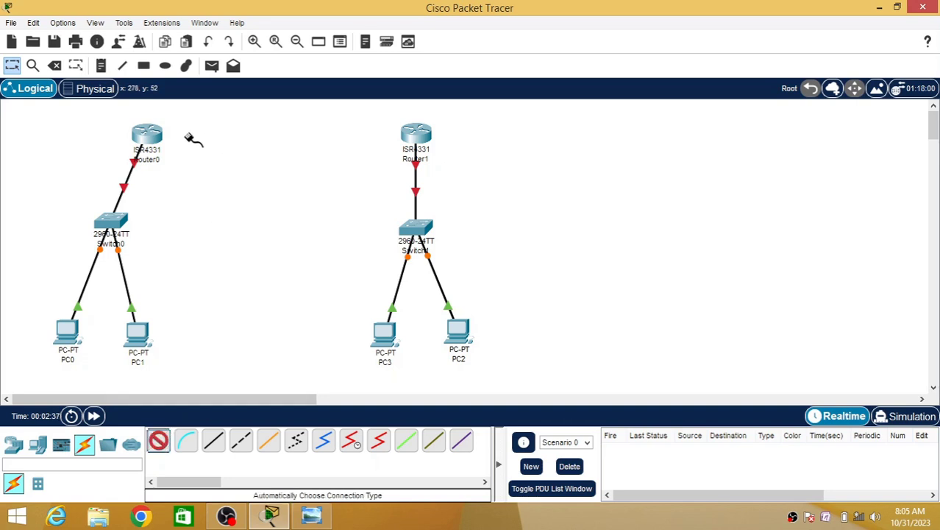
pyautogui.click(157, 137)
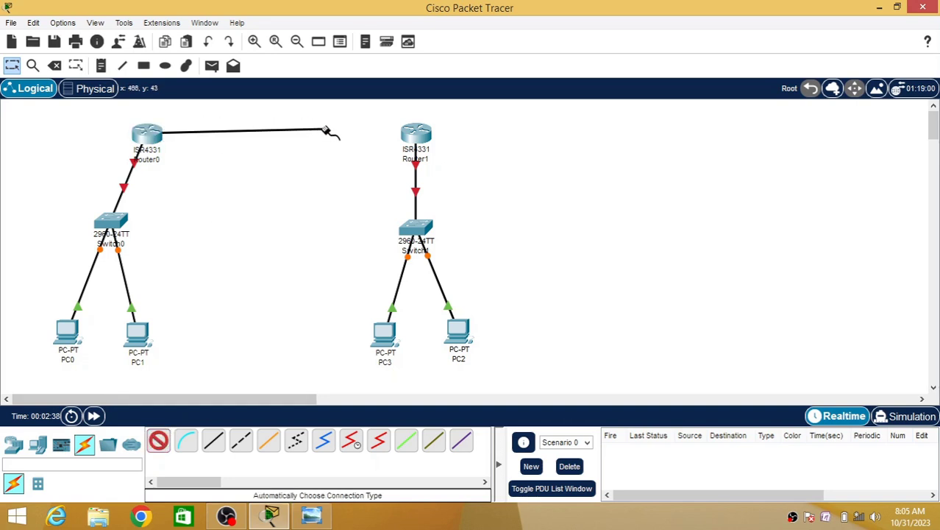
pyautogui.click(418, 139)
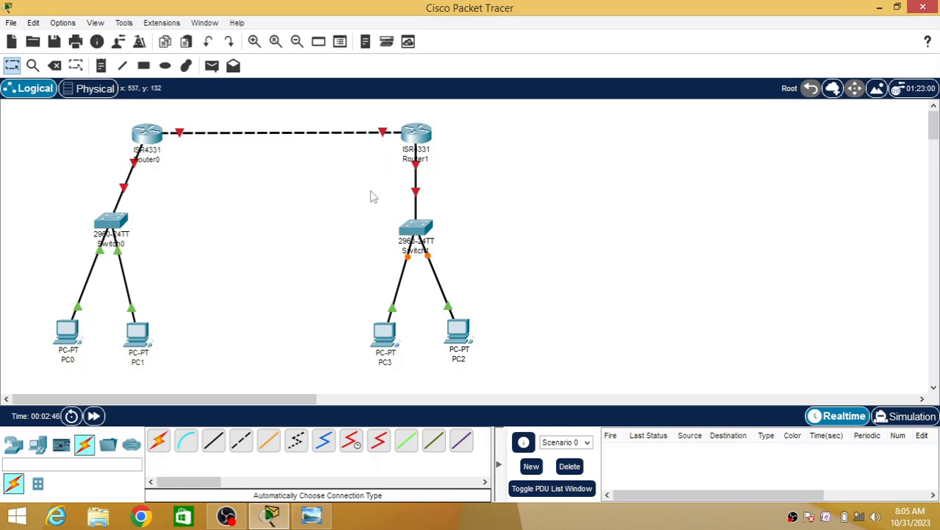
# Give PC0 the static IPv4 address 192.168.1.2 with subnet mask 255.255.255.0.
pyautogui.click(68, 332)
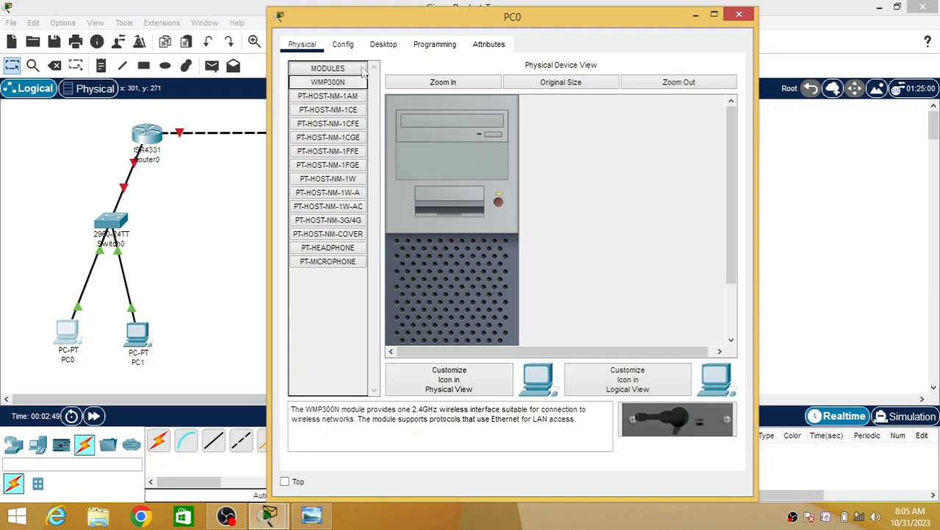
pyautogui.click(388, 47)
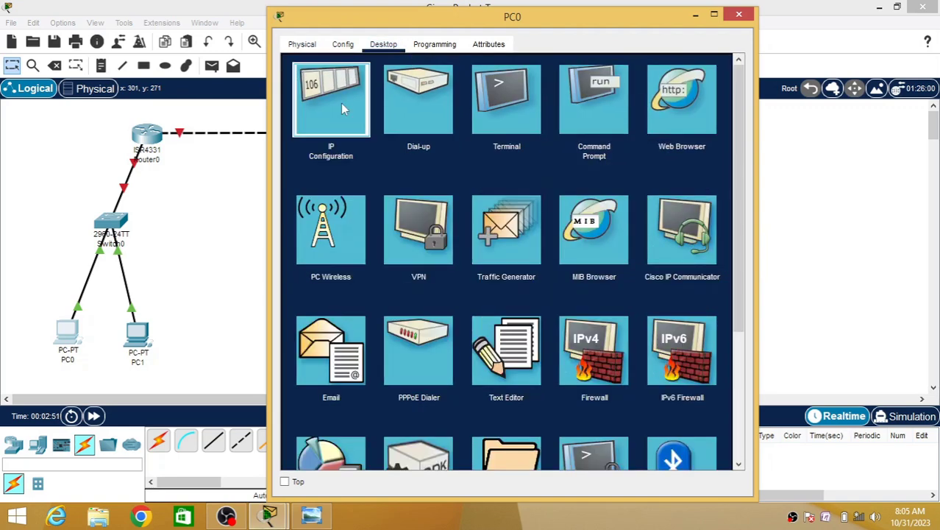
pyautogui.click(340, 103)
pyautogui.click(460, 139)
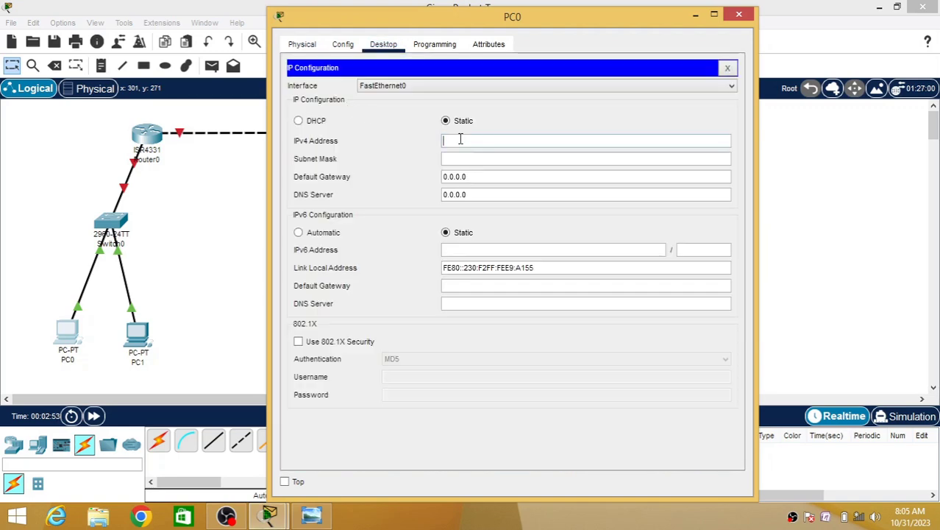
pyautogui.write('192.168.1.2')
pyautogui.hotkey('ctrl', 'a')
pyautogui.hotkey('ctrl', 'c')
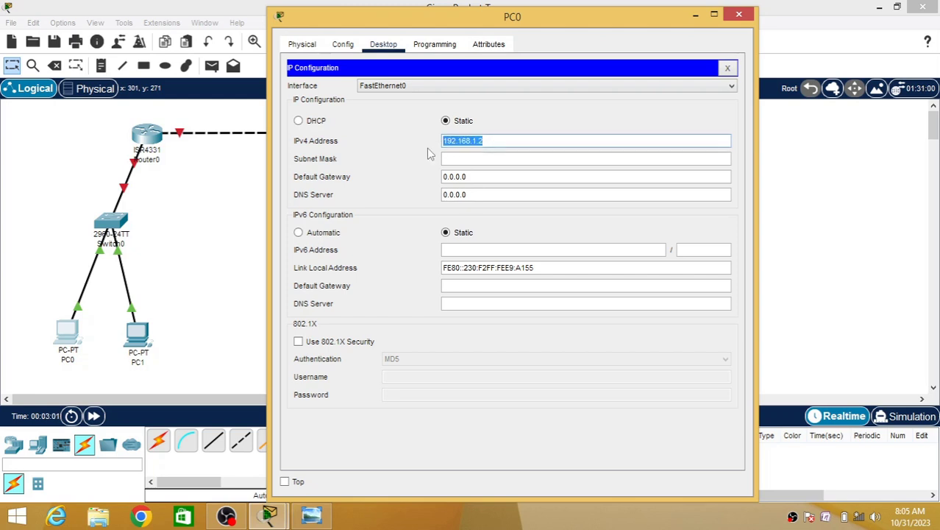
pyautogui.click(455, 158)
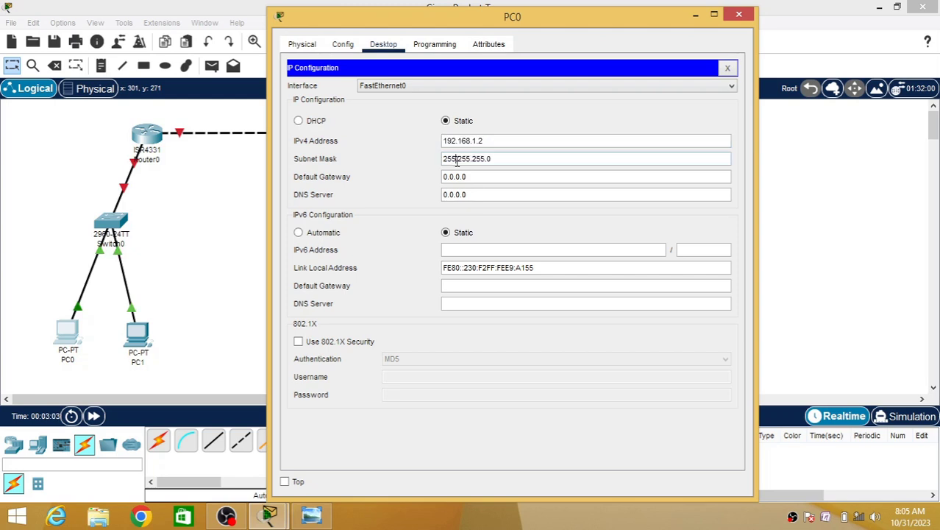
# Set PC0's default gateway to 192.168.1.1 and close its settings window.
pyautogui.moveTo(474, 176); pyautogui.dragTo(433, 176)
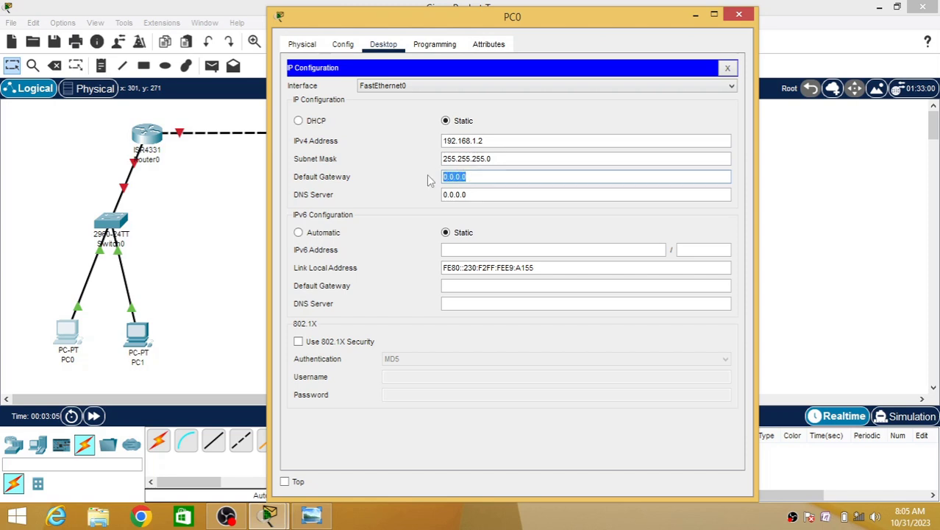
pyautogui.hotkey('ctrl', 'v')
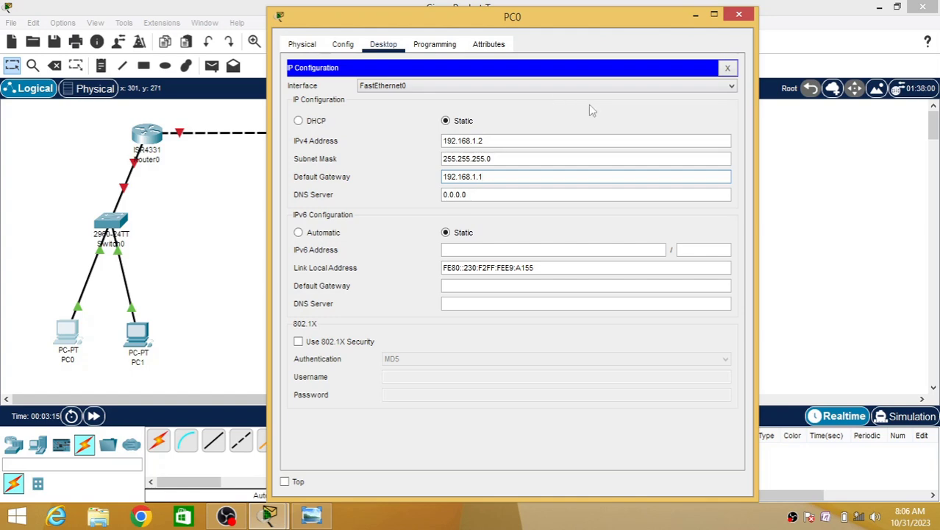
pyautogui.click(739, 15)
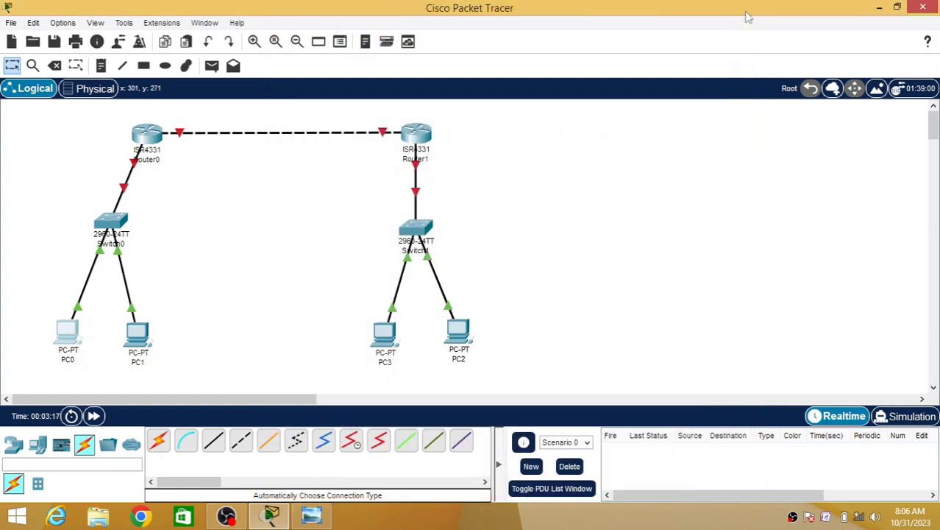
# Give PC1 the static IPv4 address 192.168.1.3 with subnet mask 255.255.255.0.
pyautogui.click(137, 335)
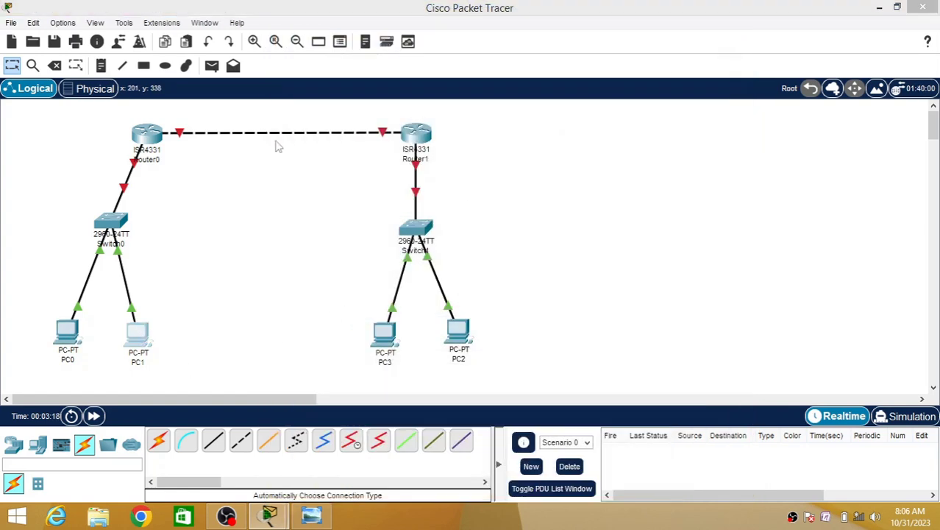
pyautogui.click(384, 44)
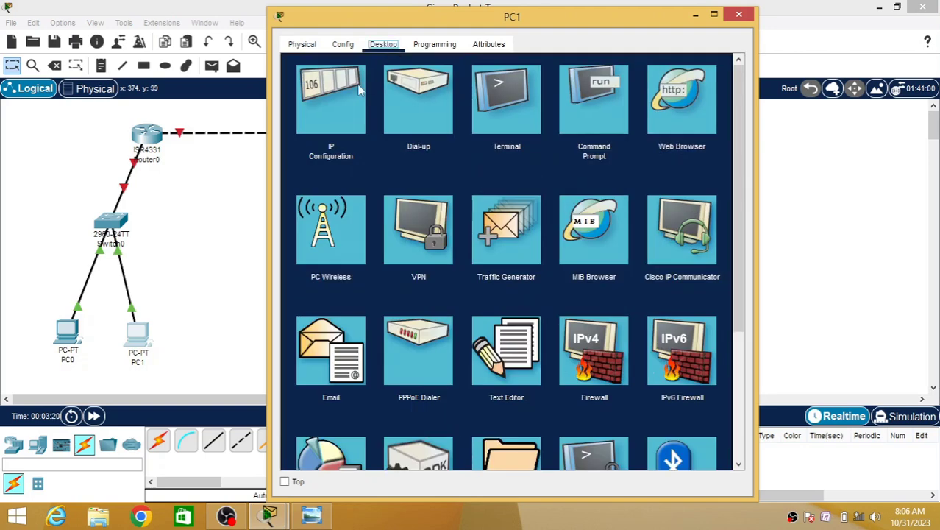
pyautogui.click(329, 111)
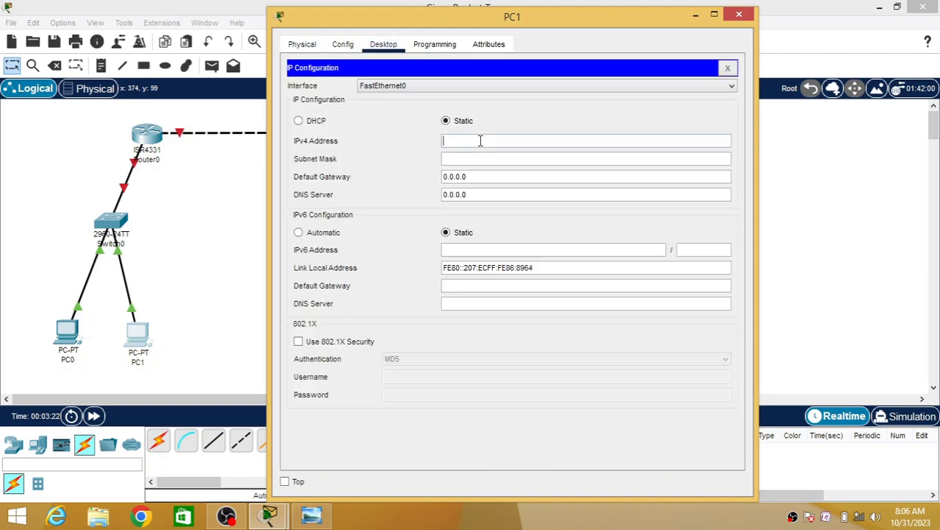
pyautogui.click(480, 140)
pyautogui.write('192.168.1.2')
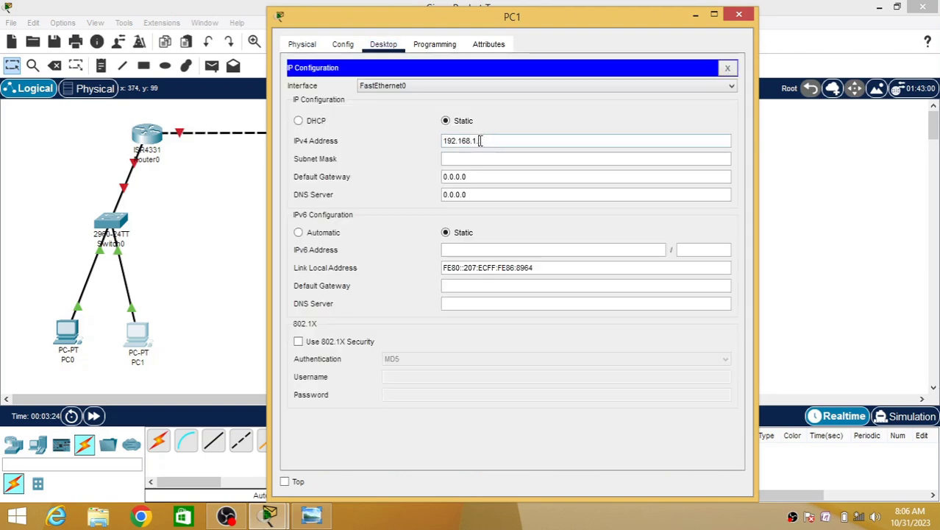
pyautogui.write('3')
pyautogui.click(493, 159)
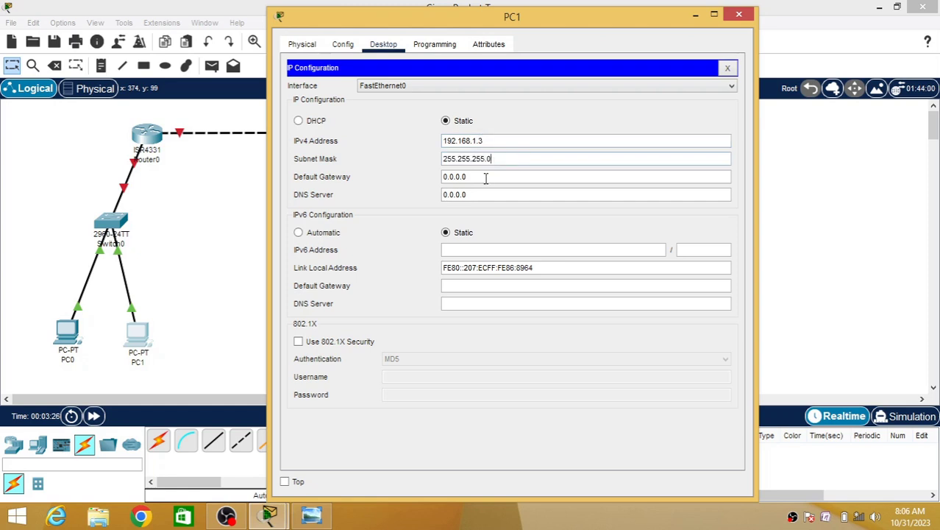
# Fill in PC1's default gateway for its network and close its settings window.
pyautogui.click(484, 179)
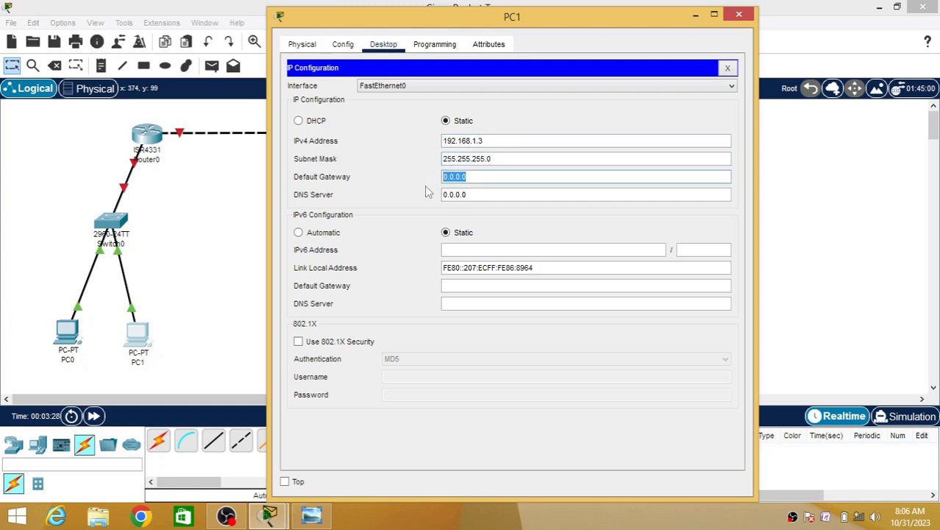
pyautogui.write('192.168.1.2')
pyautogui.click(740, 16)
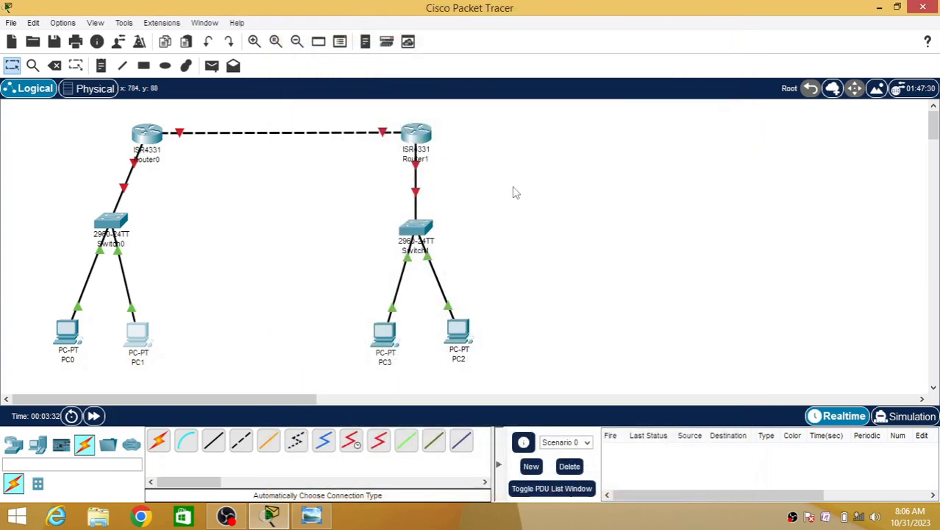
# Give PC3 the static IPv4 address 192.168.2.2 with subnet mask 255.255.255.0.
pyautogui.click(394, 340)
pyautogui.click(384, 46)
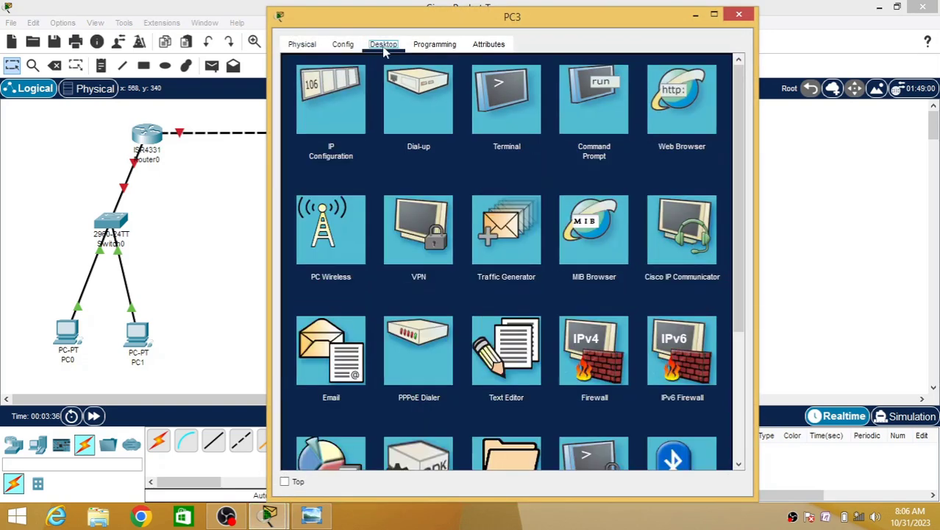
pyautogui.click(335, 94)
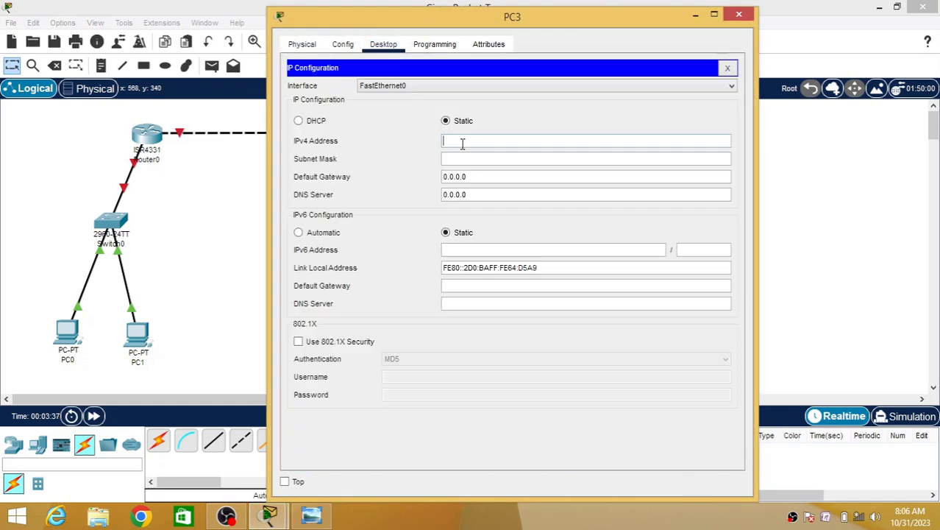
pyautogui.click(463, 143)
pyautogui.write('192.168.1')
pyautogui.click(477, 160)
pyautogui.moveTo(486, 145); pyautogui.dragTo(444, 146)
pyautogui.hotkey('ctrl', 'c')
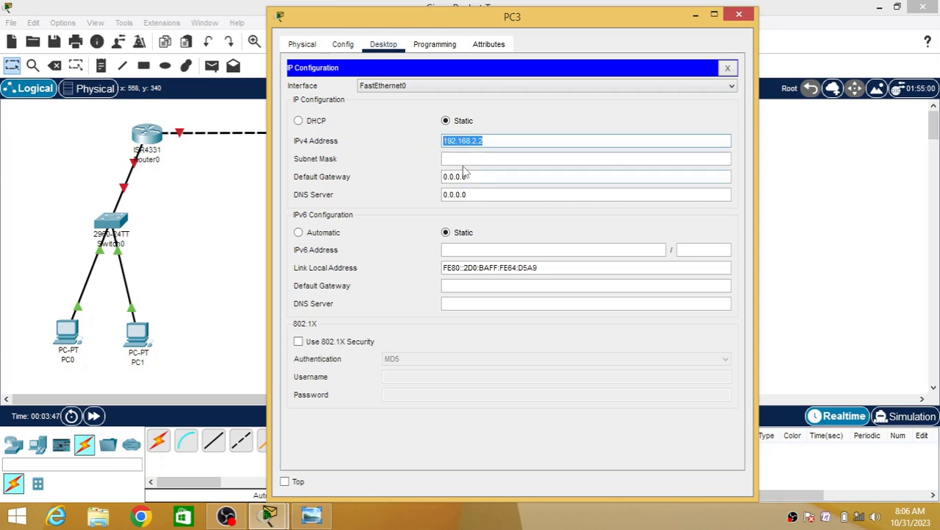
pyautogui.click(463, 159)
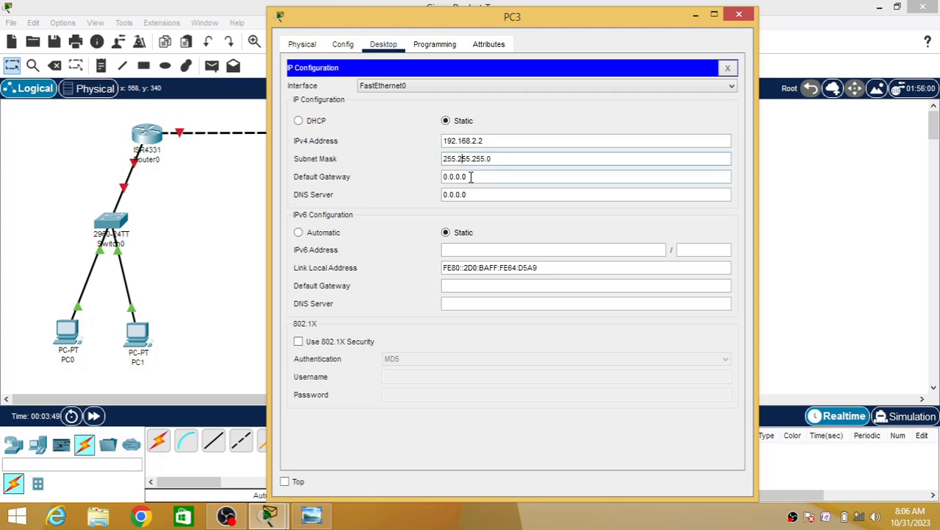
# Set PC3's default gateway to 192.168.2.1 and close its settings window.
pyautogui.click(469, 177)
pyautogui.hotkey('ctrl', 'v')
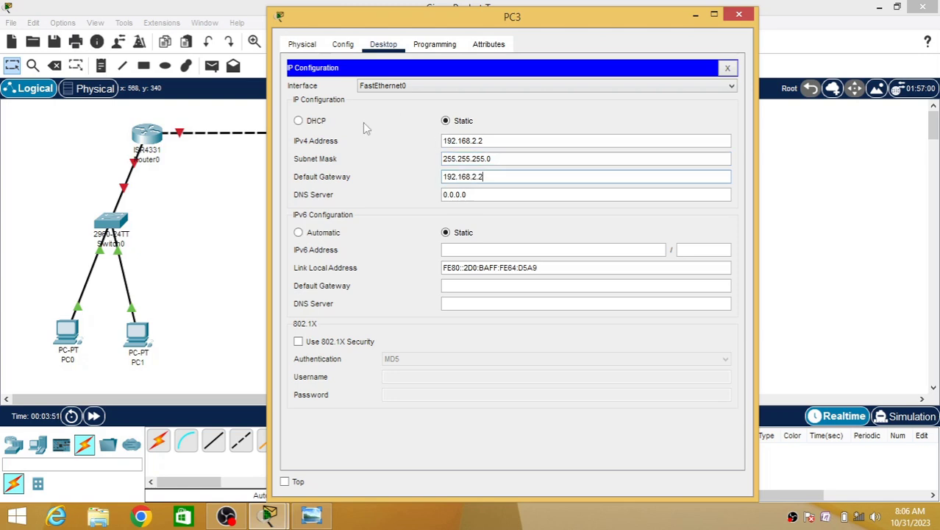
pyautogui.press('BackSpace')
pyautogui.write('1')
pyautogui.click(739, 15)
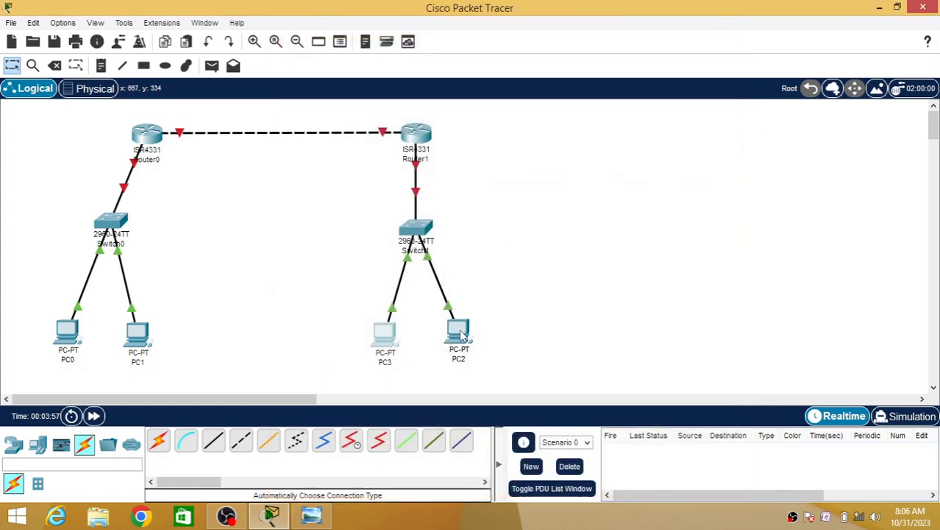
# Give PC2 the static IPv4 address 192.168.2.3 with subnet mask 255.255.255.0.
pyautogui.click(459, 329)
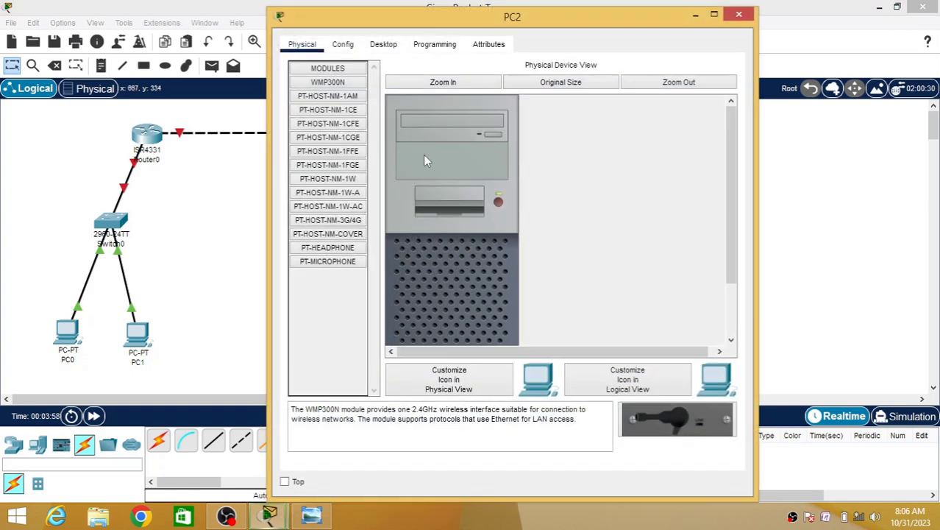
pyautogui.click(385, 45)
pyautogui.click(328, 111)
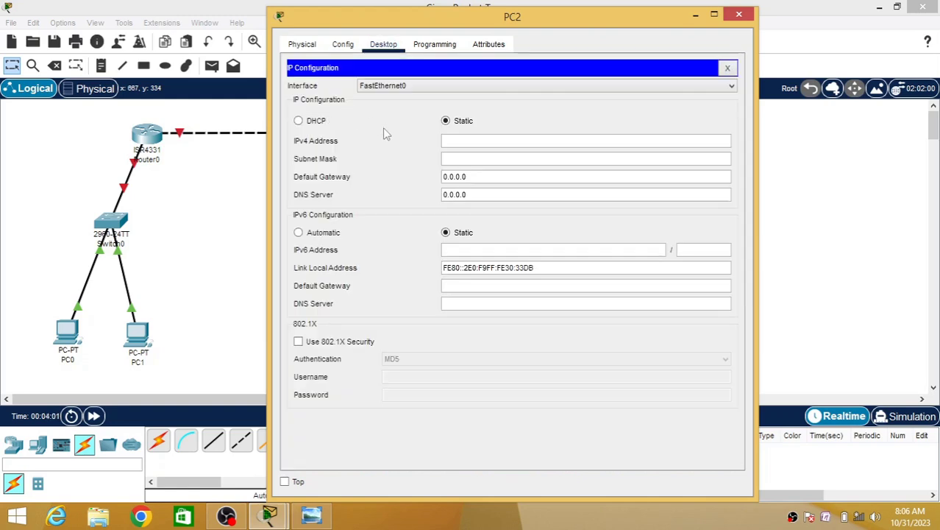
pyautogui.click(454, 138)
pyautogui.write('192.168.2.2')
pyautogui.press('BackSpace')
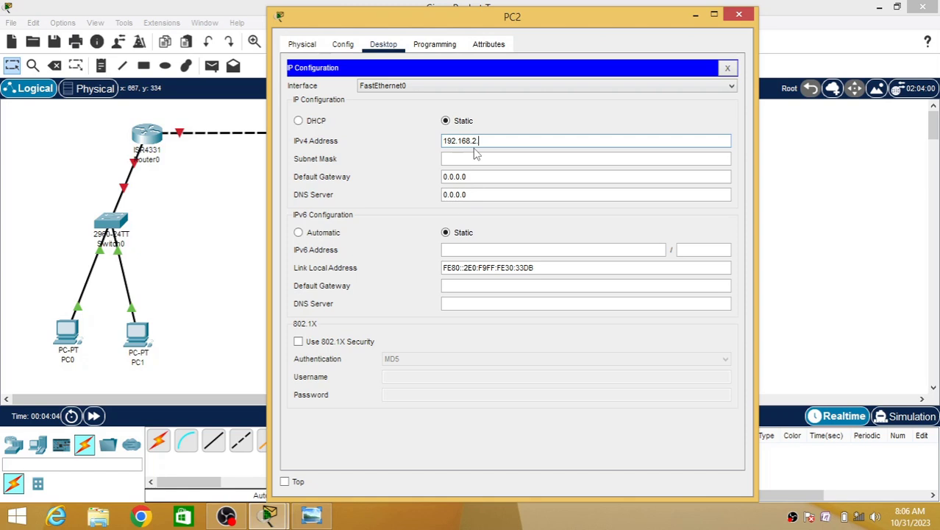
pyautogui.write('3')
pyautogui.click(480, 159)
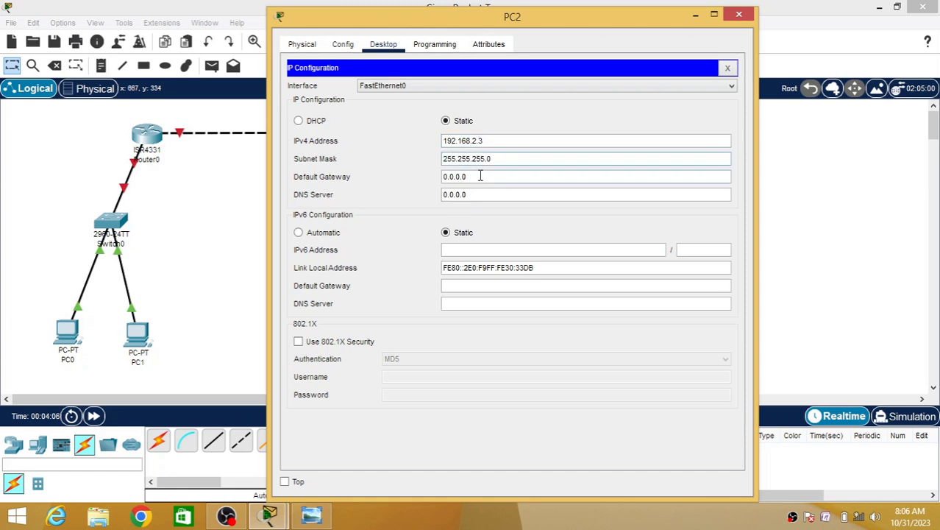
# Set PC2's default gateway to 192.168.2.1 and close its settings window.
pyautogui.press('Tab')
pyautogui.write('192.168.2.2')
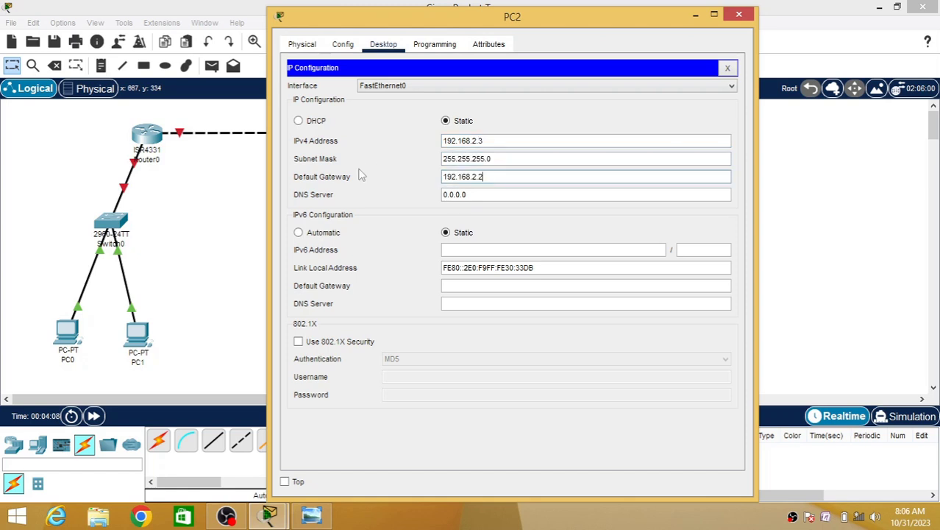
pyautogui.write('1')
pyautogui.click(739, 16)
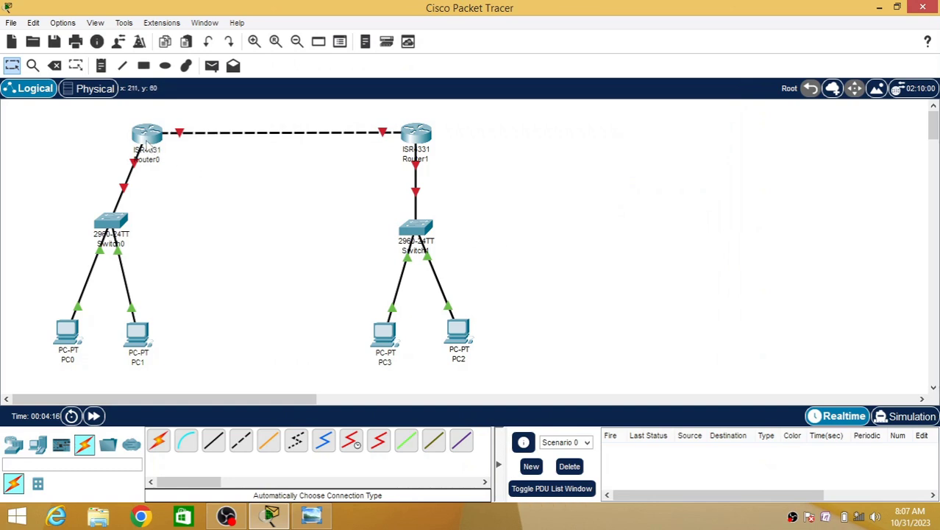
# Review Router0's port summary and the interfaces offered in its configuration settings, and close its window.
pyautogui.moveTo(151, 145)
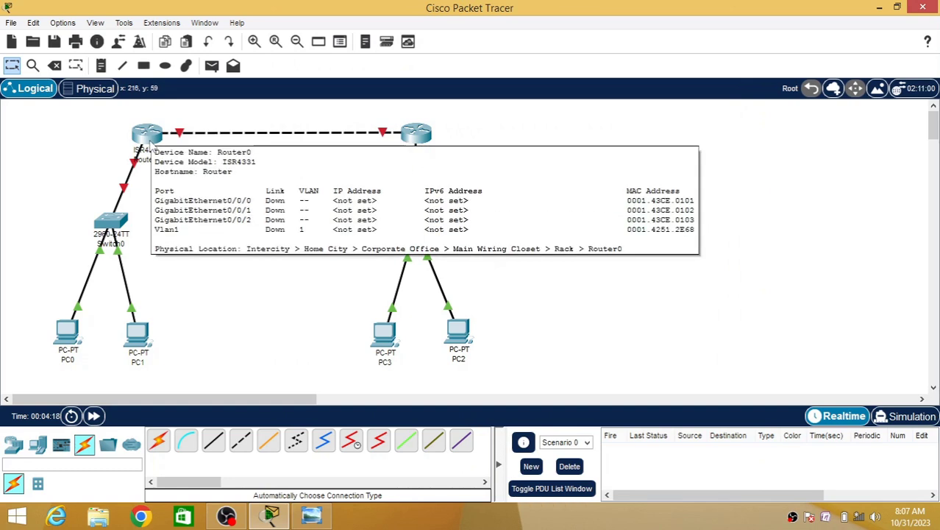
pyautogui.click(151, 144)
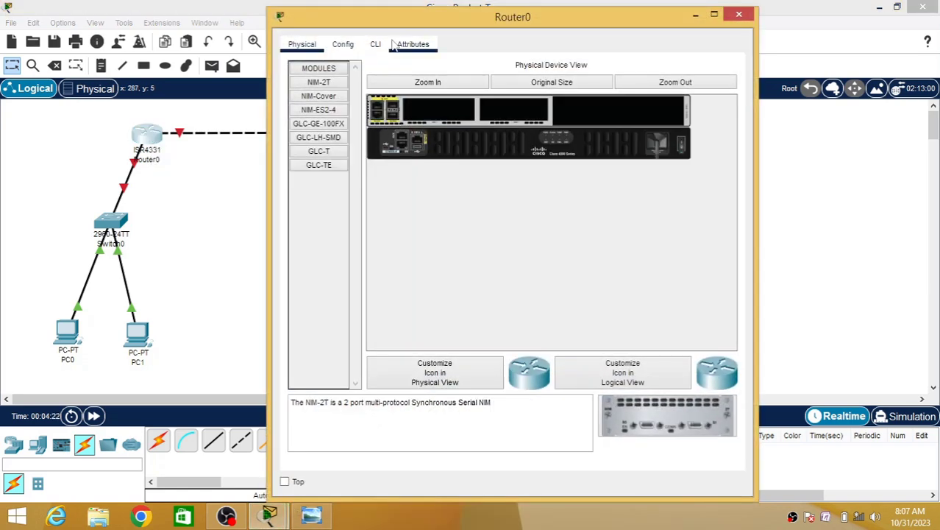
pyautogui.click(349, 49)
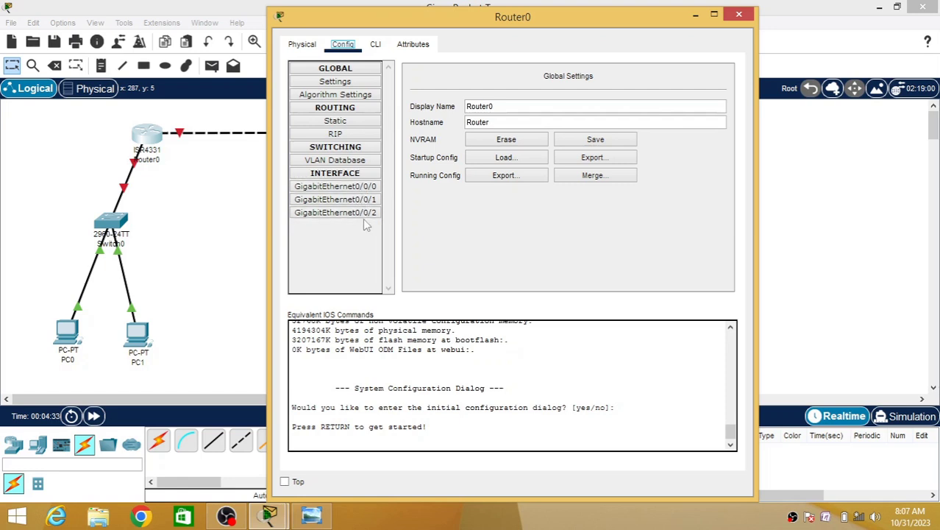
pyautogui.click(741, 14)
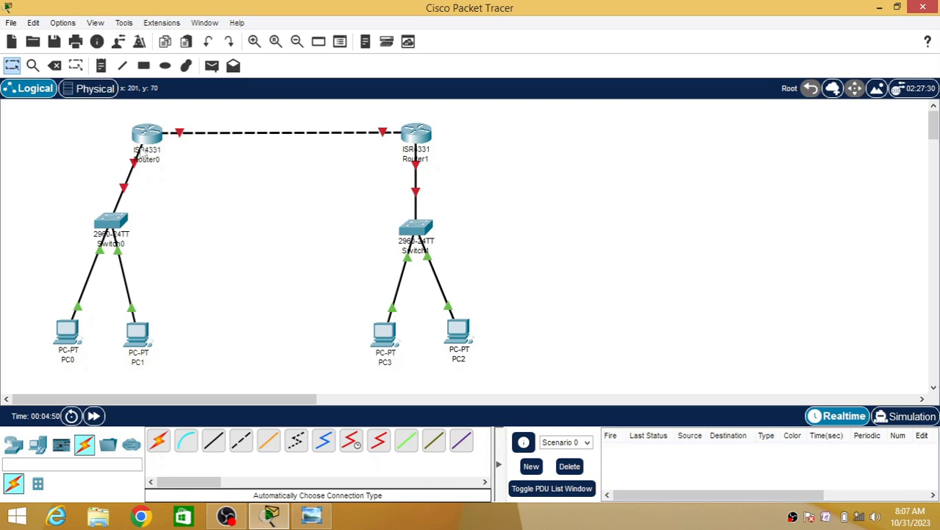
# Set Router0's GigabitEthernet0/0/0 to 192.168.1.1 with mask 255.255.255.0, turn its port on and close the router window.
pyautogui.click(147, 139)
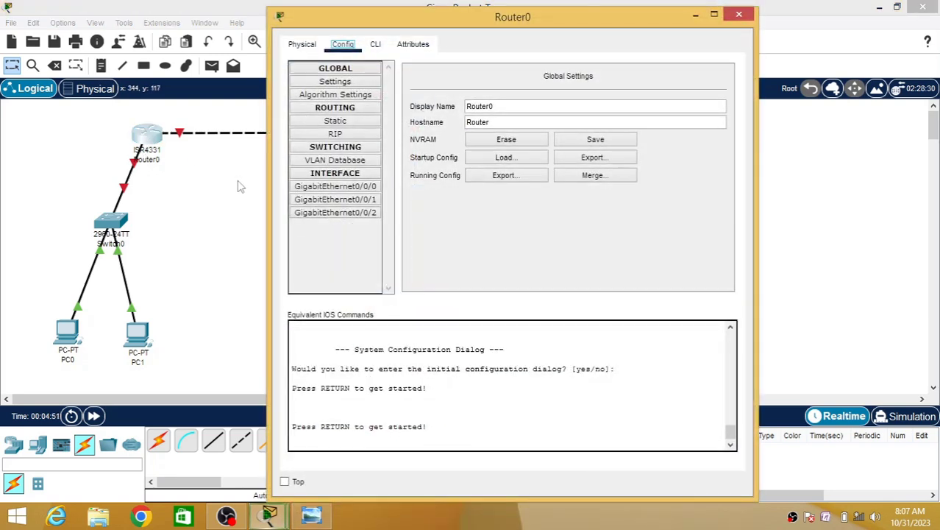
pyautogui.click(350, 190)
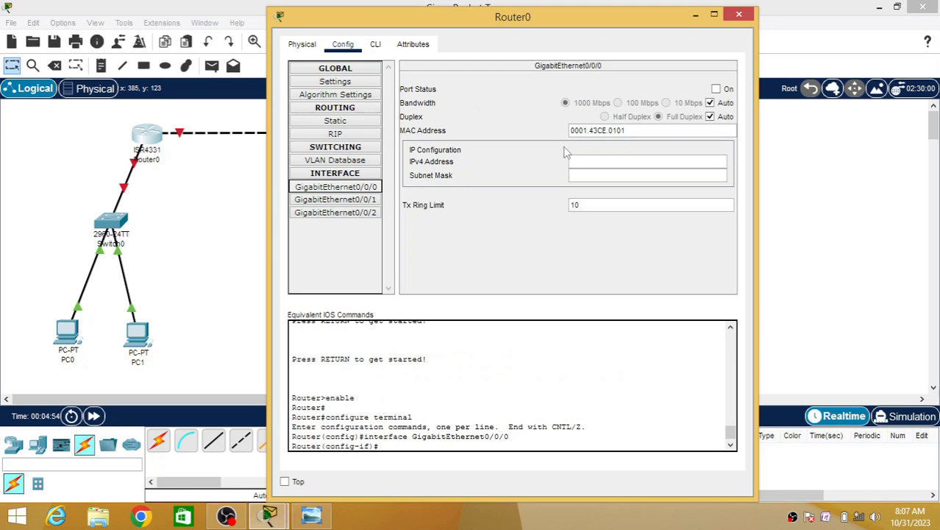
pyautogui.click(588, 159)
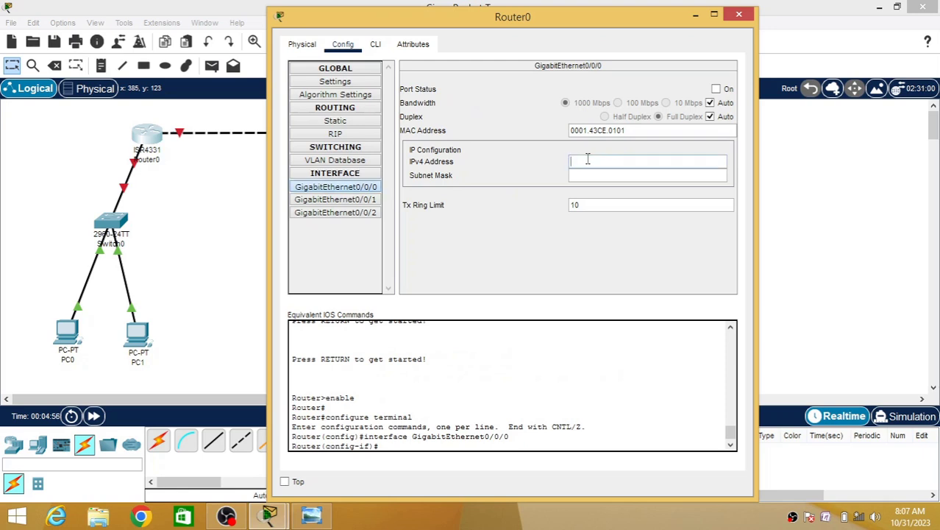
pyautogui.write('192.168.2.2')
pyautogui.press('BackSpace')
pyautogui.write('1.1')
pyautogui.click(602, 175)
pyautogui.click(716, 89)
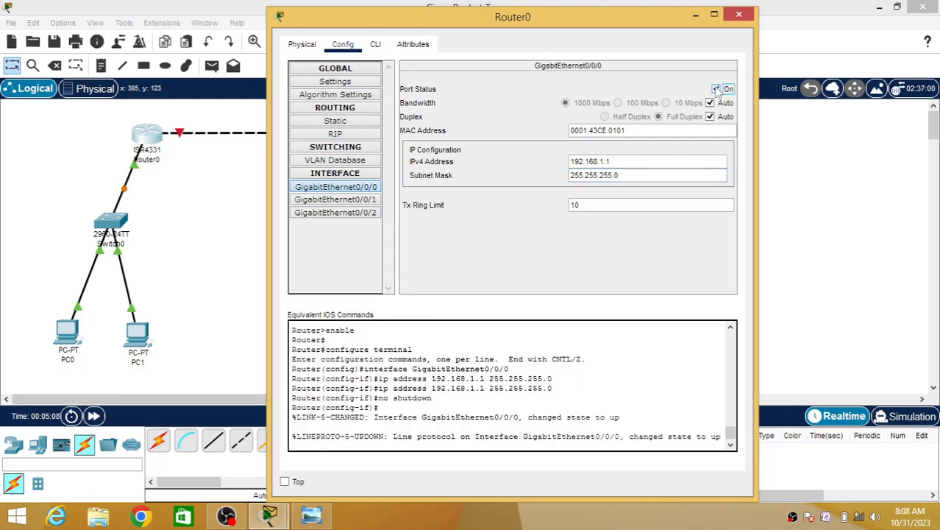
pyautogui.click(739, 17)
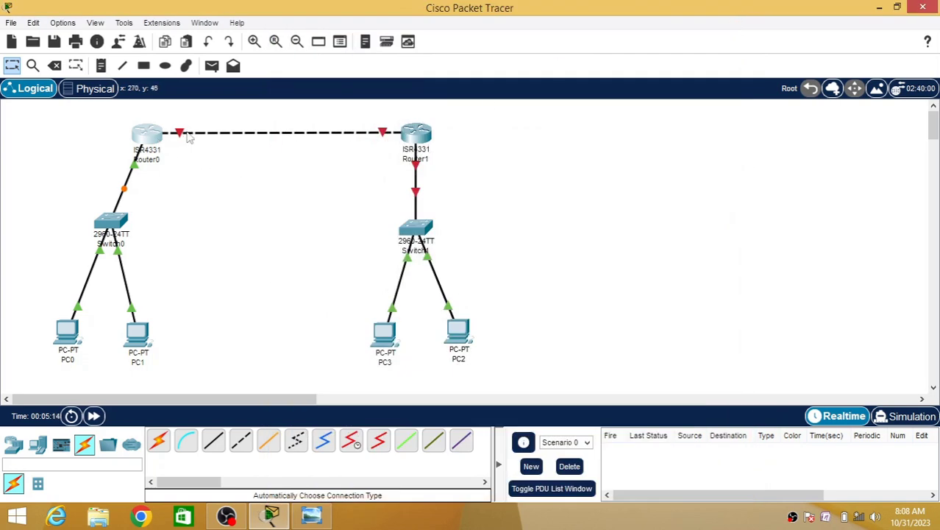
# Set Router0's GigabitEthernet0/0/1 to 10.10.10.10 with mask 255.0.0.0, turn its port on and close the router window.
pyautogui.moveTo(188, 137)
pyautogui.click(147, 140)
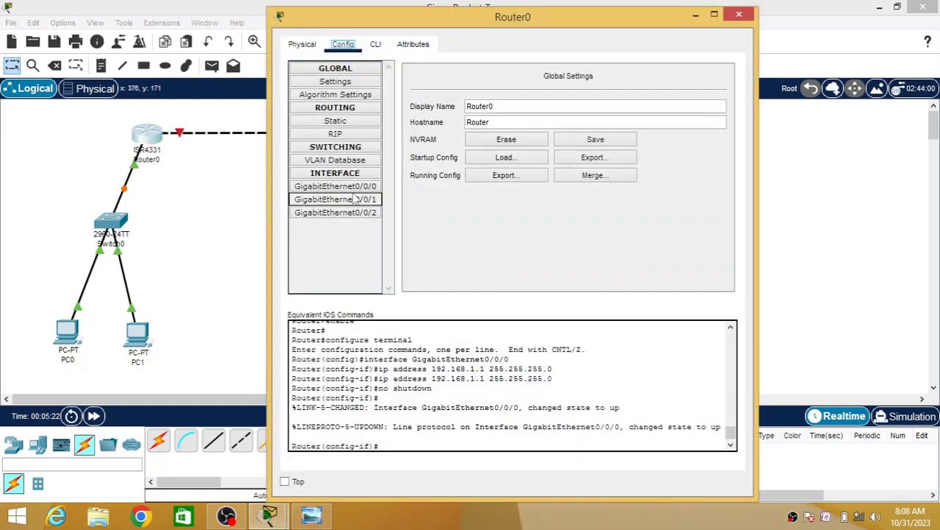
pyautogui.click(356, 207)
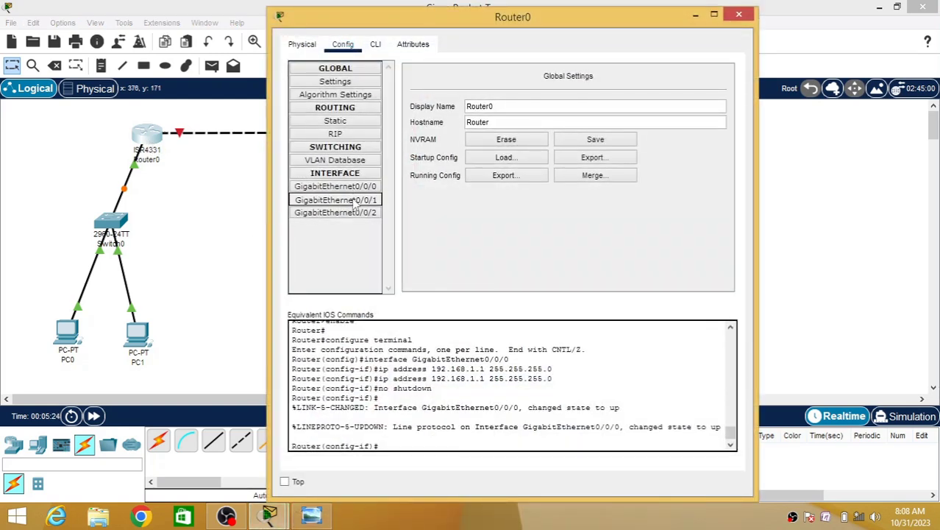
pyautogui.click(597, 160)
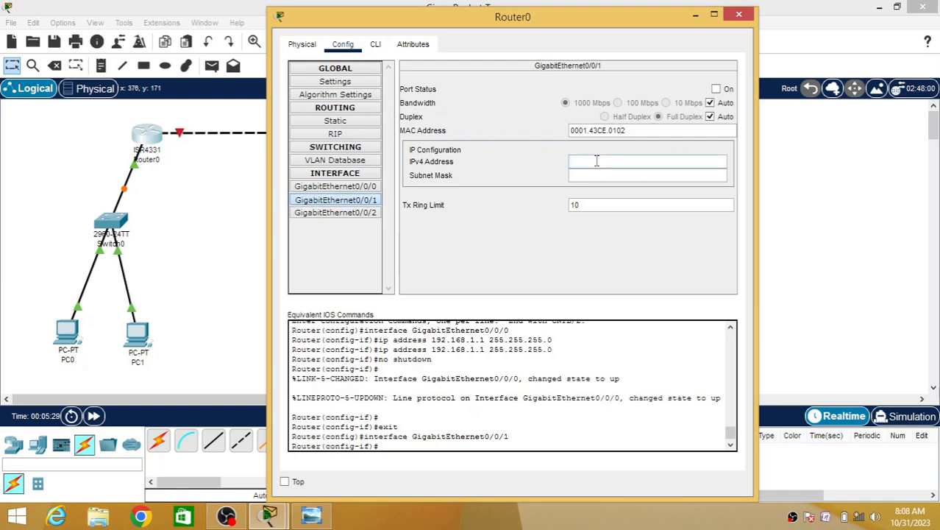
pyautogui.write('10.10.10.10')
pyautogui.click(606, 176)
pyautogui.click(716, 89)
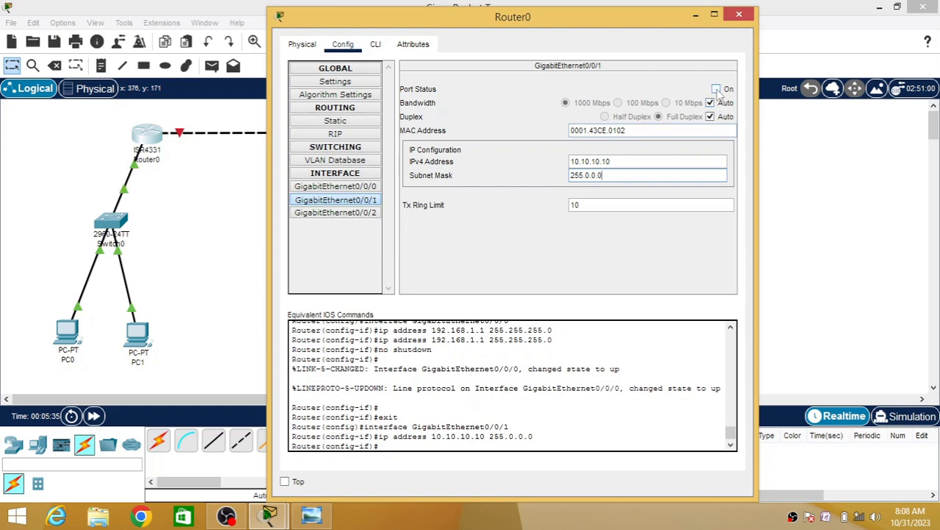
pyautogui.click(742, 16)
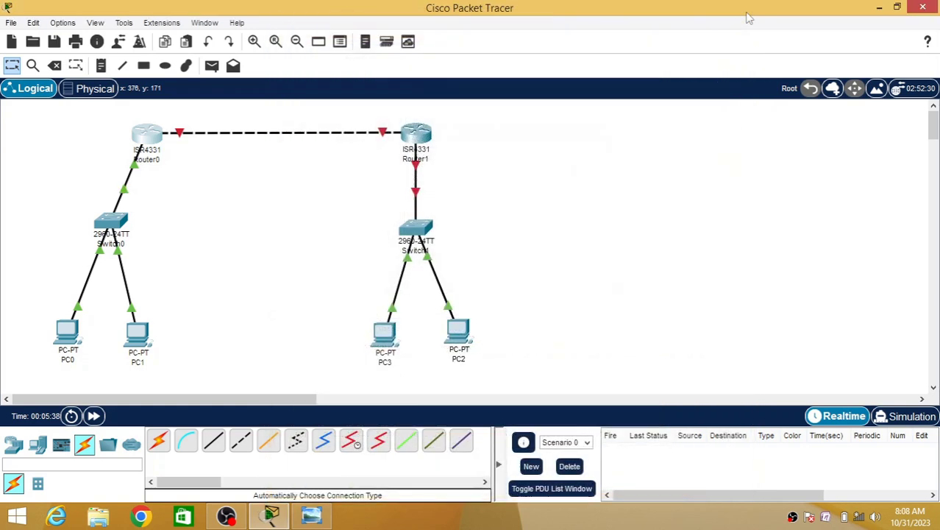
# Set Router1's GigabitEthernet0/0/0 to 192.168.2.1 with mask 255.255.255.0 and turn its port on.
pyautogui.click(417, 140)
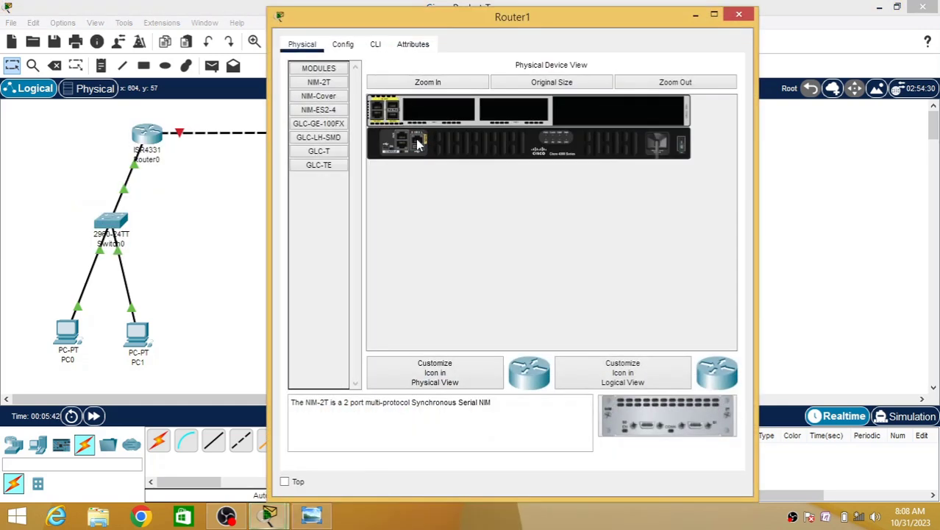
pyautogui.click(344, 44)
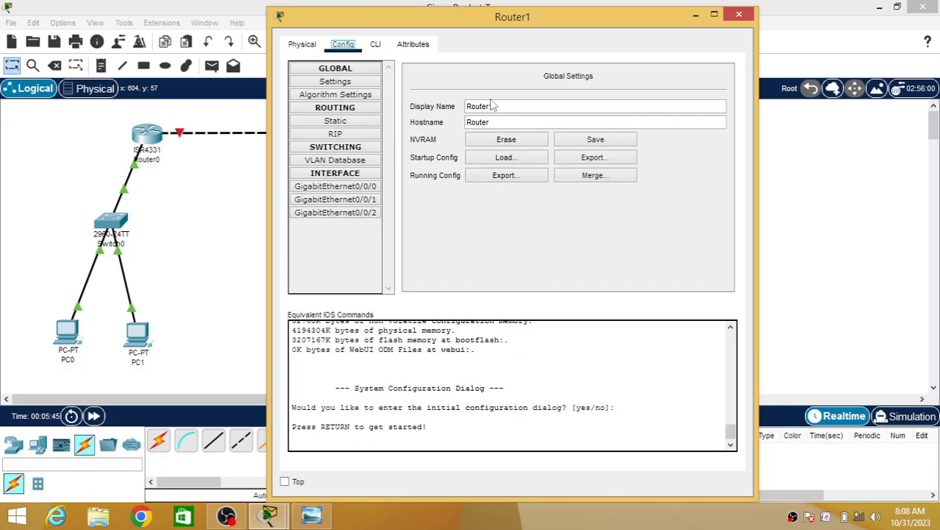
pyautogui.click(739, 15)
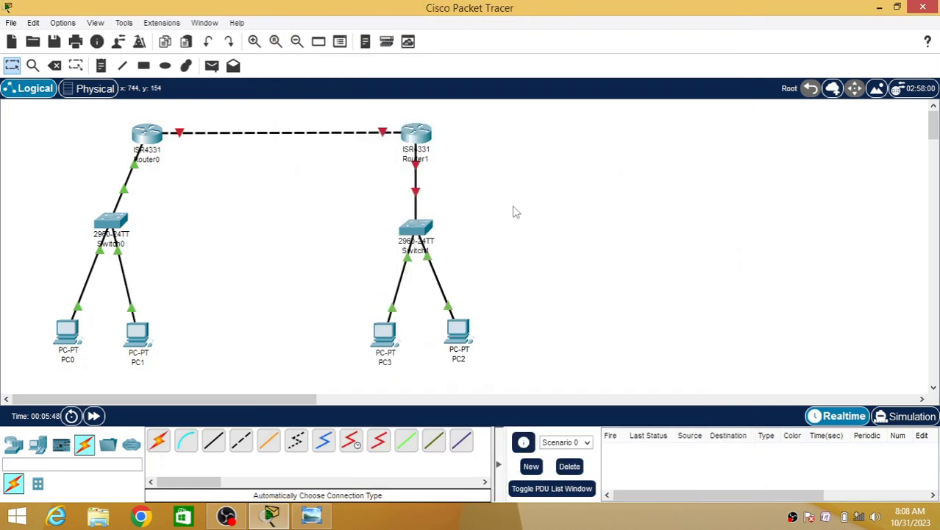
pyautogui.moveTo(416, 188)
pyautogui.click(421, 139)
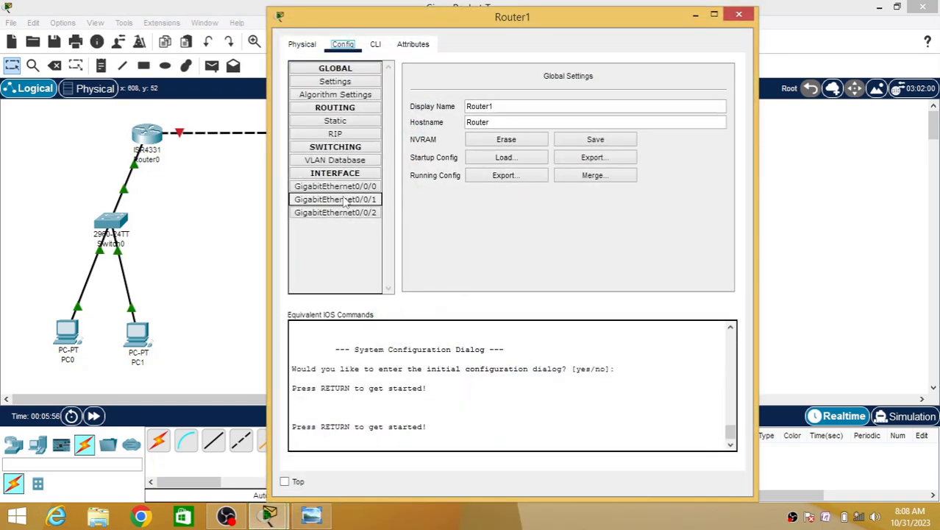
pyautogui.click(348, 188)
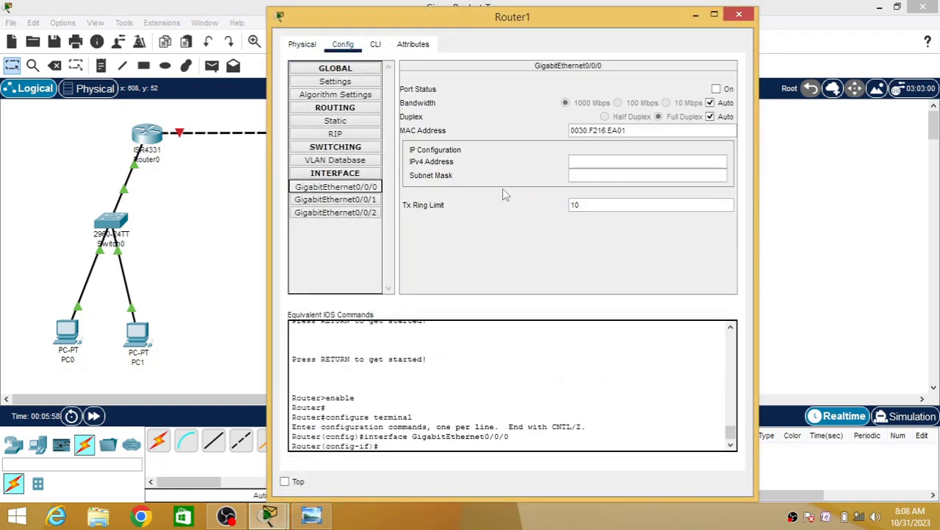
pyautogui.click(583, 161)
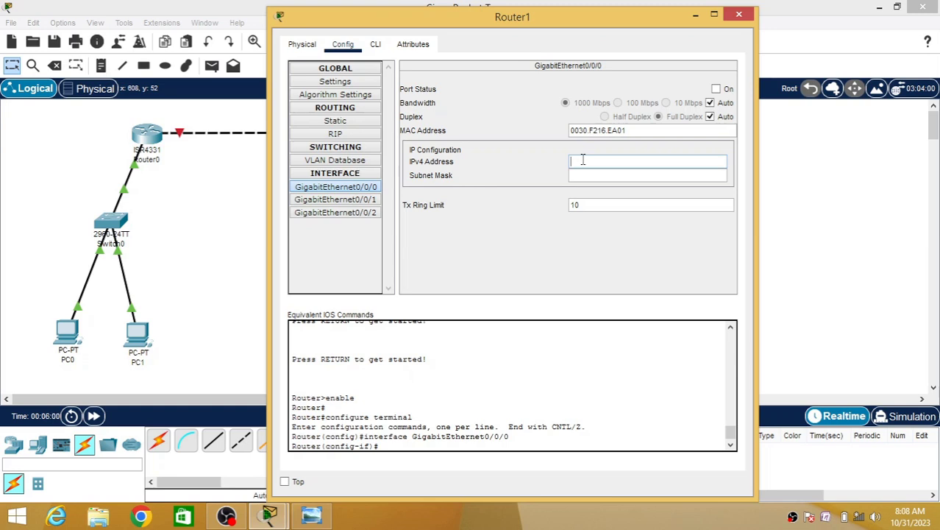
pyautogui.write('192.168.2.2')
pyautogui.click(596, 175)
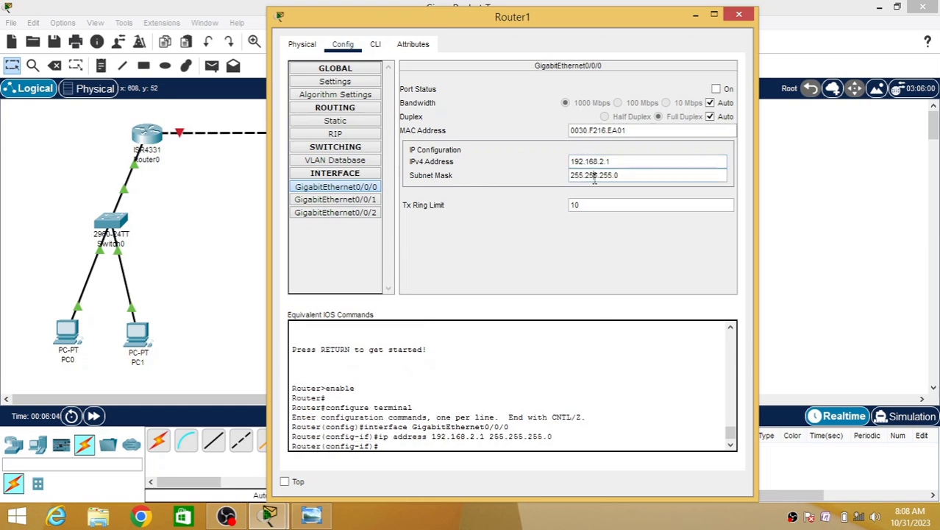
pyautogui.click(716, 89)
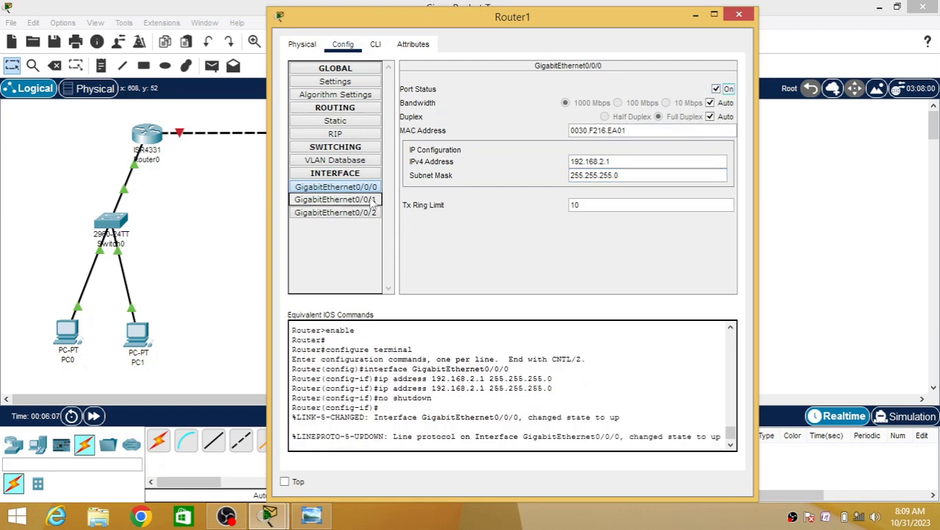
# Set Router1's GigabitEthernet0/0/1 to 10.20.30.40 with mask 255.0.0.0, turn its port on and close the router window.
pyautogui.click(336, 200)
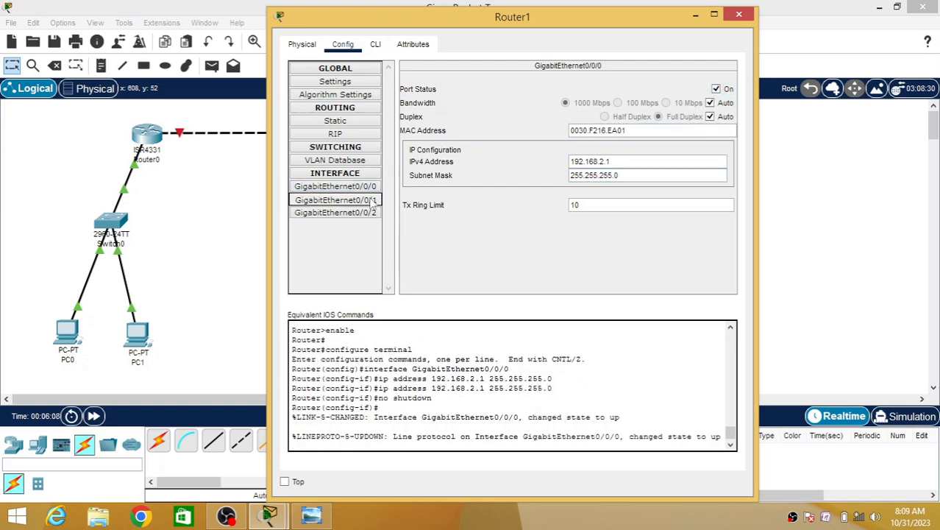
pyautogui.click(594, 163)
pyautogui.write('10')
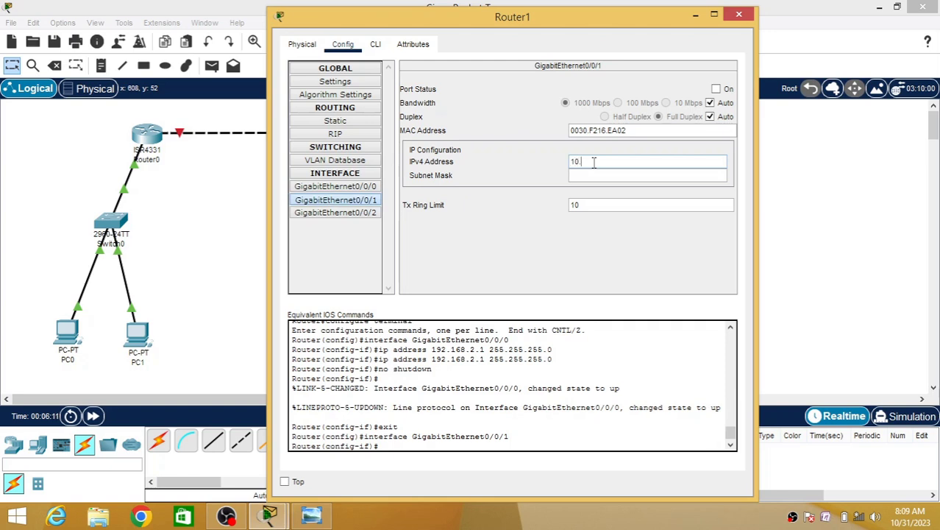
pyautogui.write('.20.')
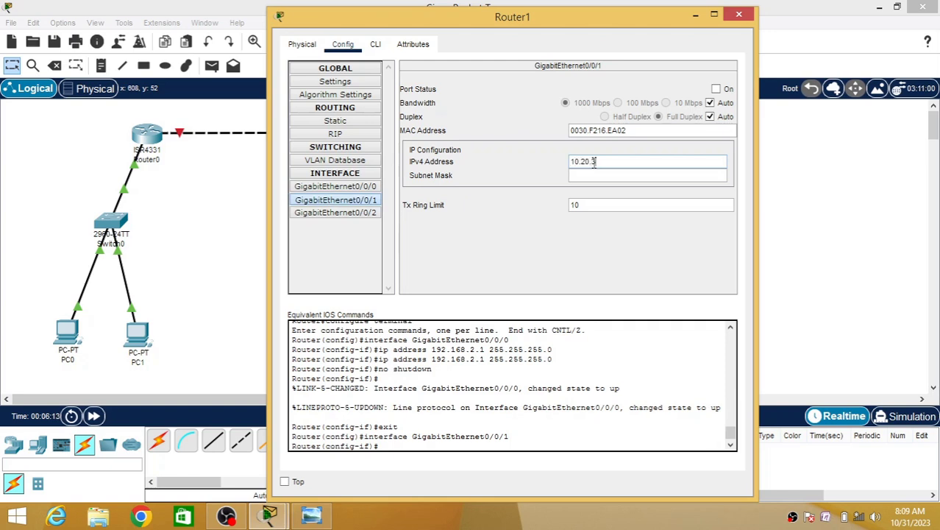
pyautogui.write('30.40')
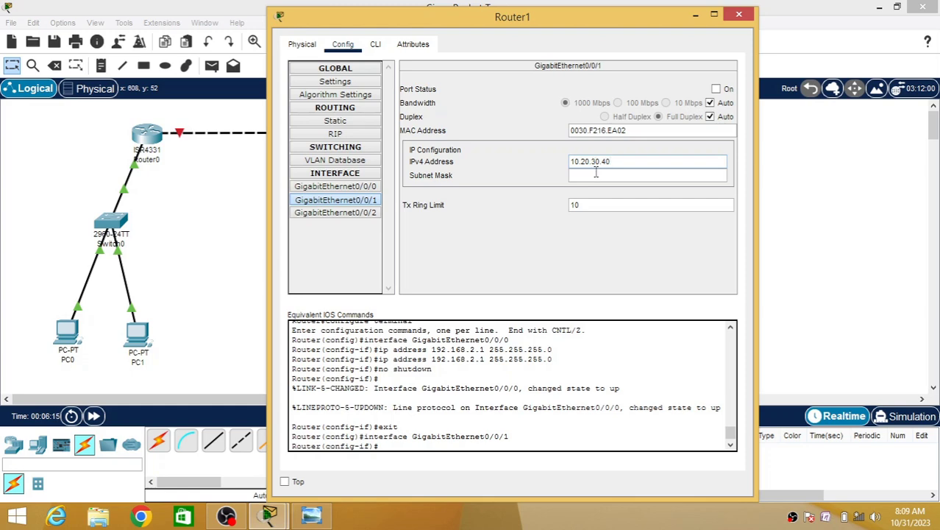
pyautogui.click(602, 175)
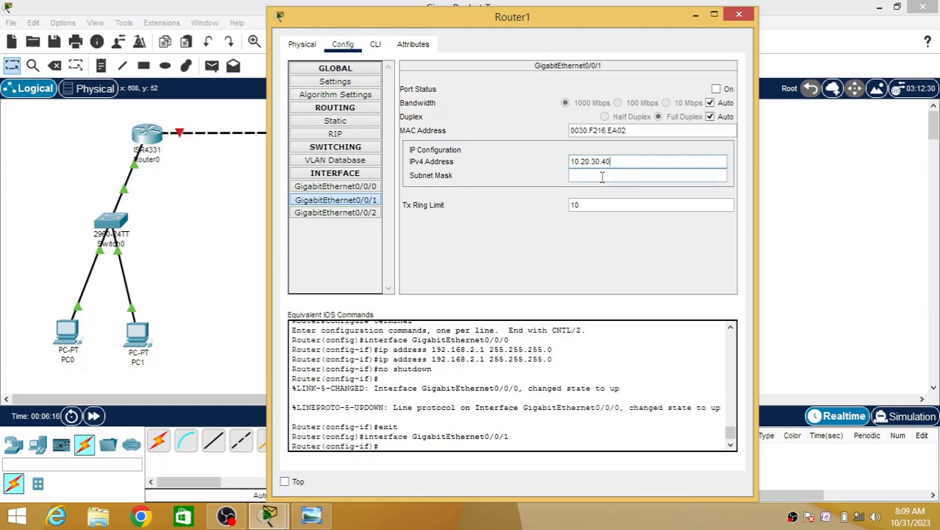
pyautogui.click(716, 89)
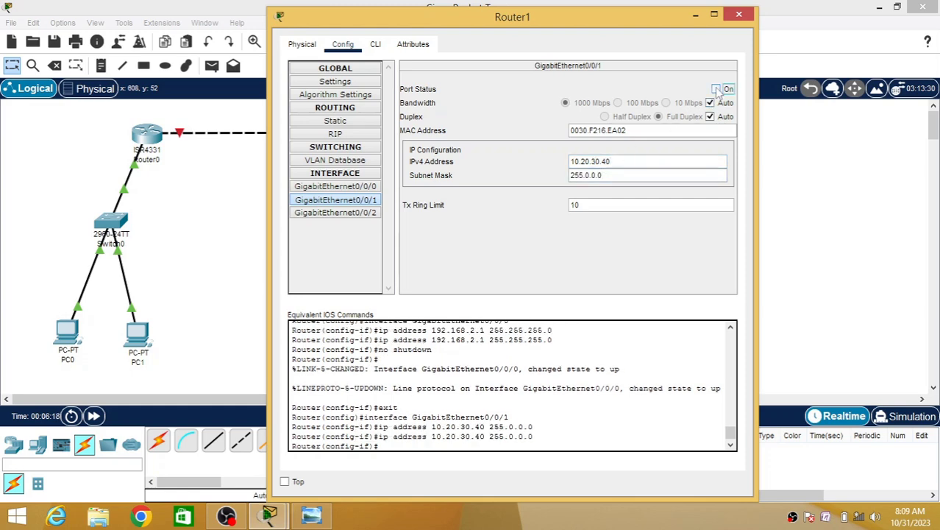
pyautogui.click(740, 15)
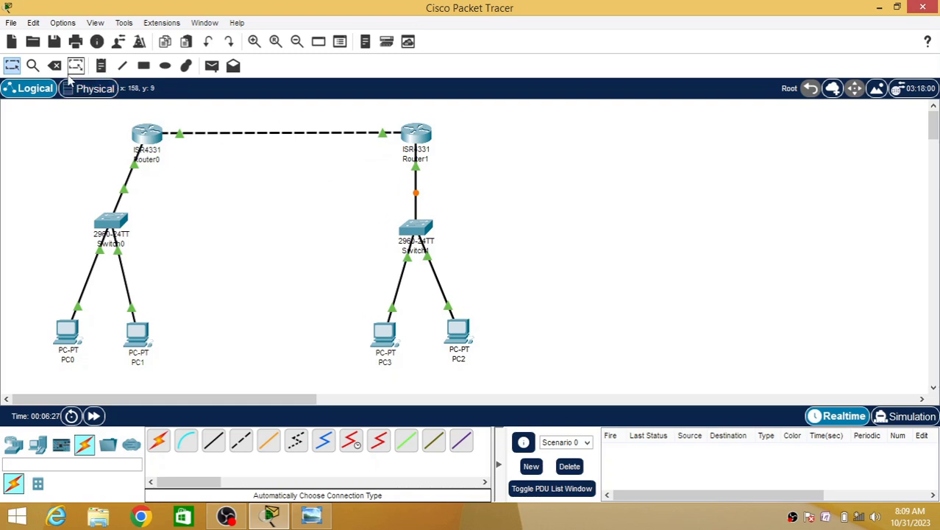
# Place a text note reading "NETWORK 1" beside the link between Router0 and Switch0.
pyautogui.click(101, 66)
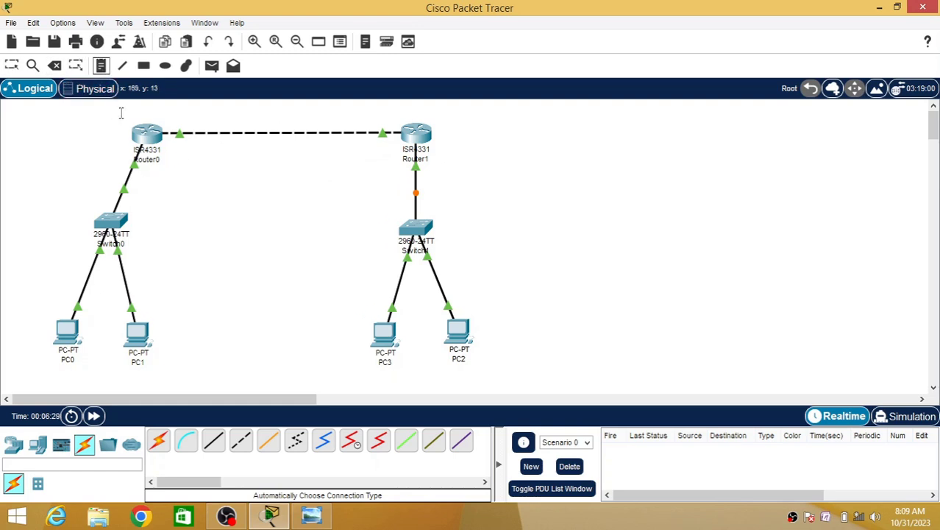
pyautogui.click(78, 179)
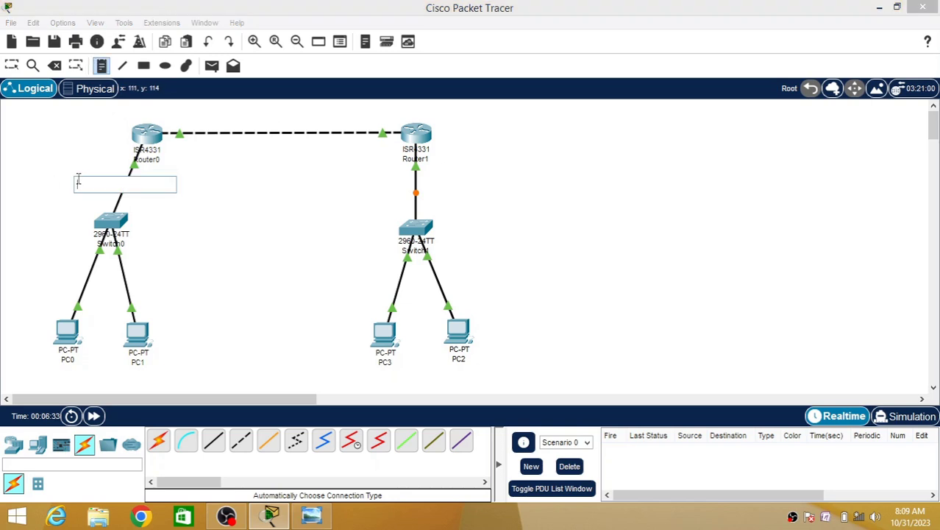
pyautogui.write('NE')
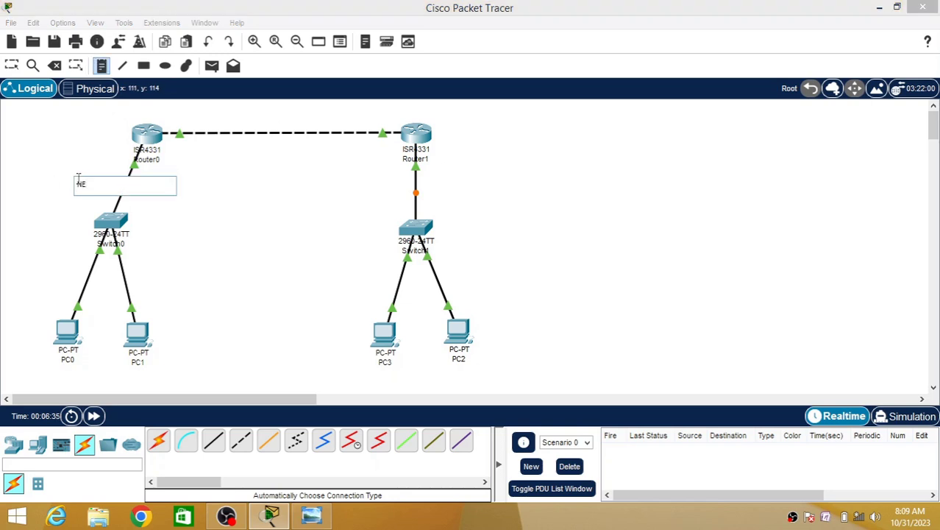
pyautogui.write('TWORK 1')
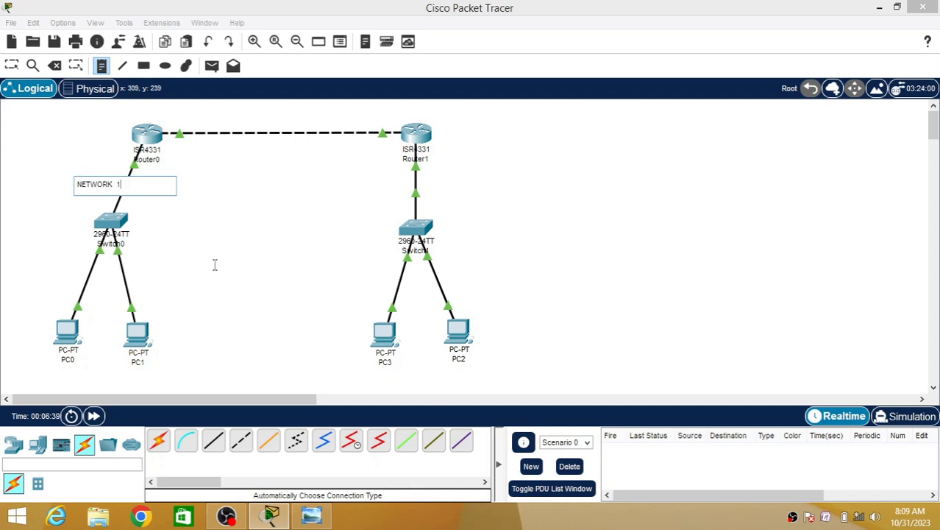
pyautogui.click(214, 265)
# Place a text note reading "NETWORK 2" beside the link between Router1 and Switch1.
pyautogui.click(431, 184)
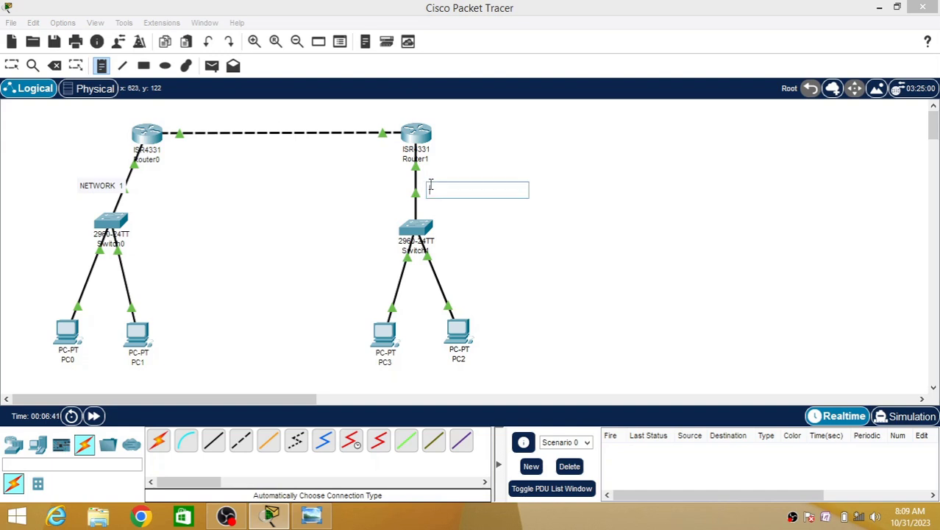
pyautogui.write('NETWORK')
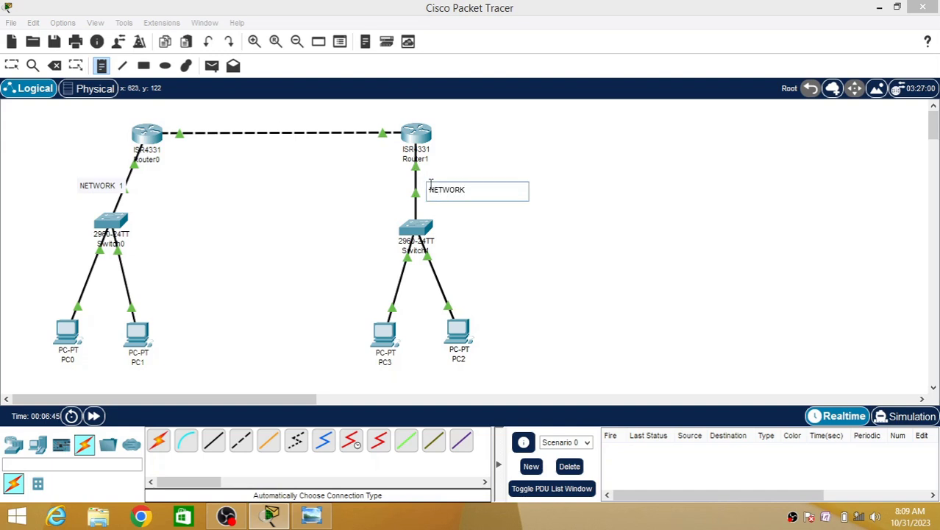
pyautogui.write(' 2')
pyautogui.click(586, 246)
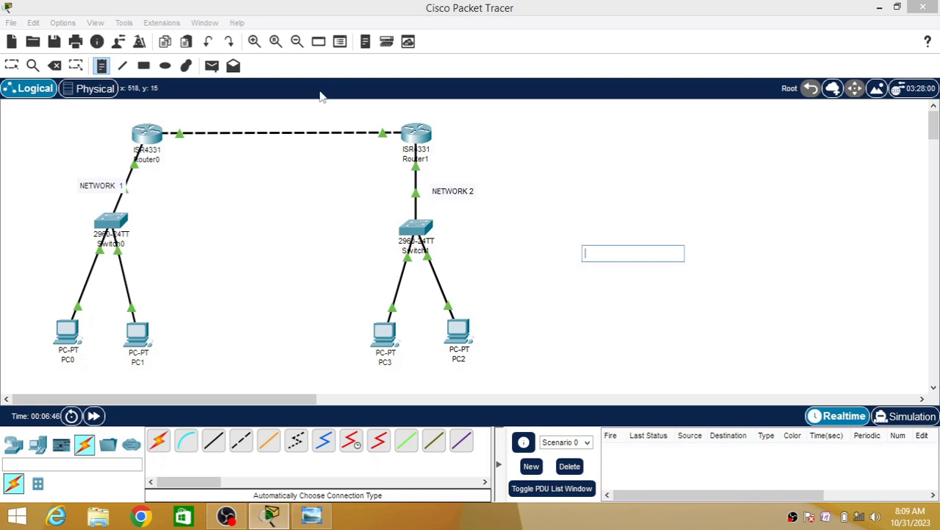
# Place a text note reading "NETWORK 3" above the link between Router0 and Router1.
pyautogui.click(253, 116)
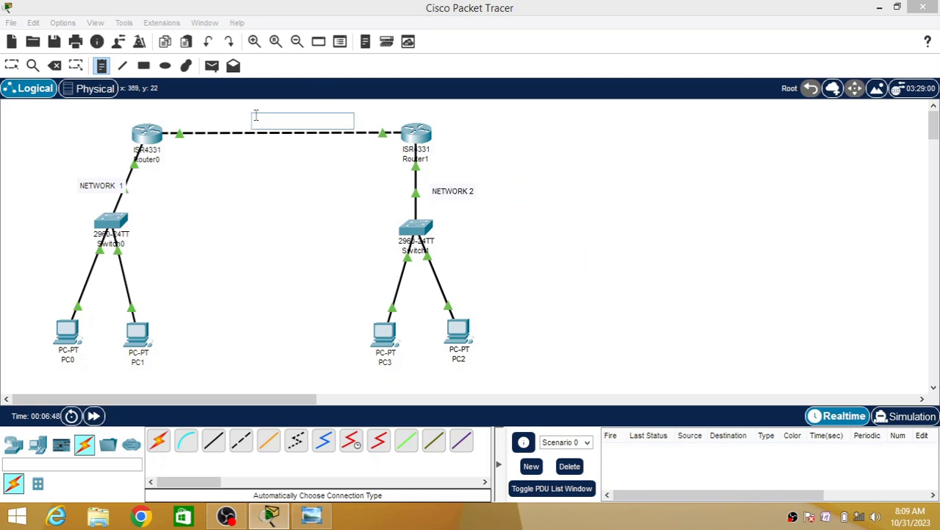
pyautogui.write('NETWOR')
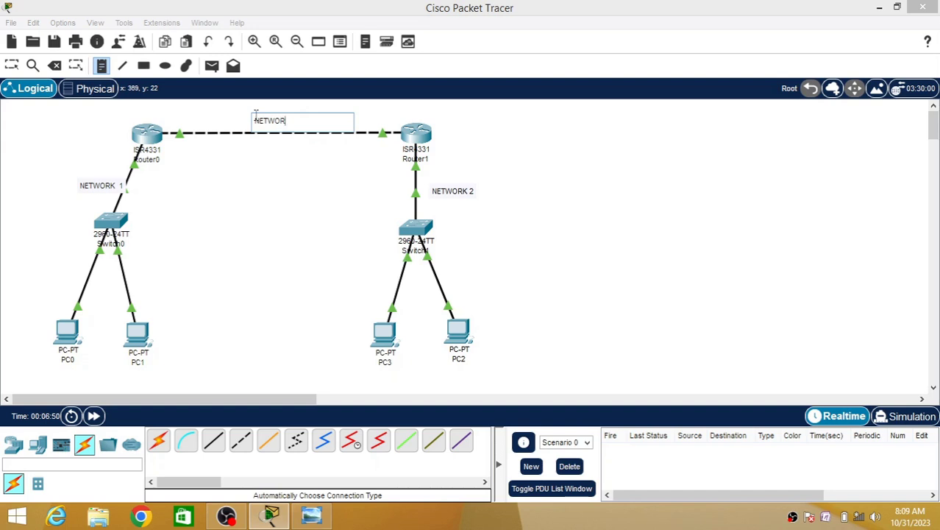
pyautogui.write('K 3')
pyautogui.click(305, 192)
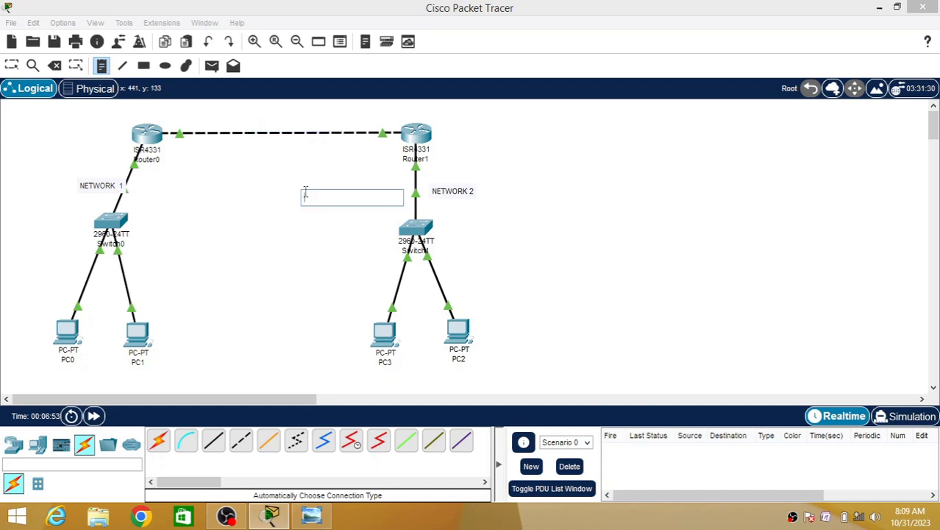
# Place a text note reading "192.168.1.0" beside the NETWORK 1 link between Router0 and Switch0.
pyautogui.click(144, 191)
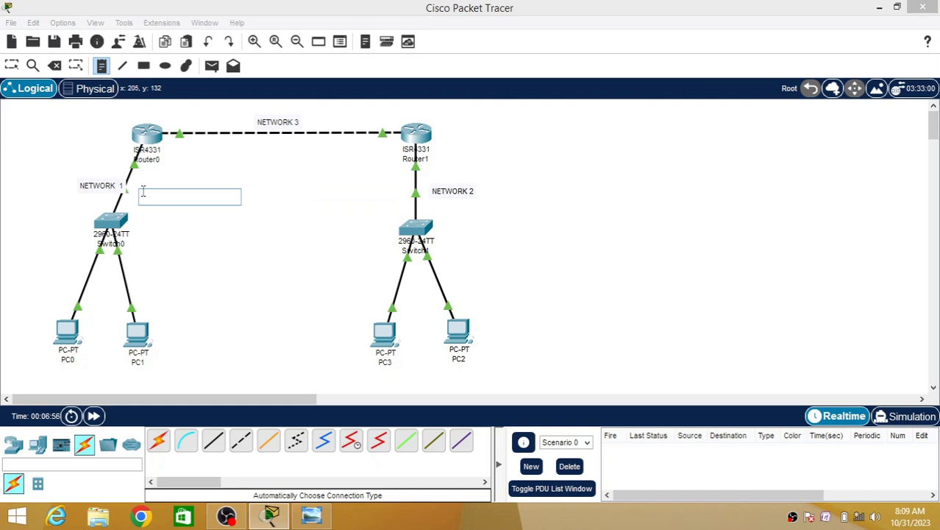
pyautogui.write('192.')
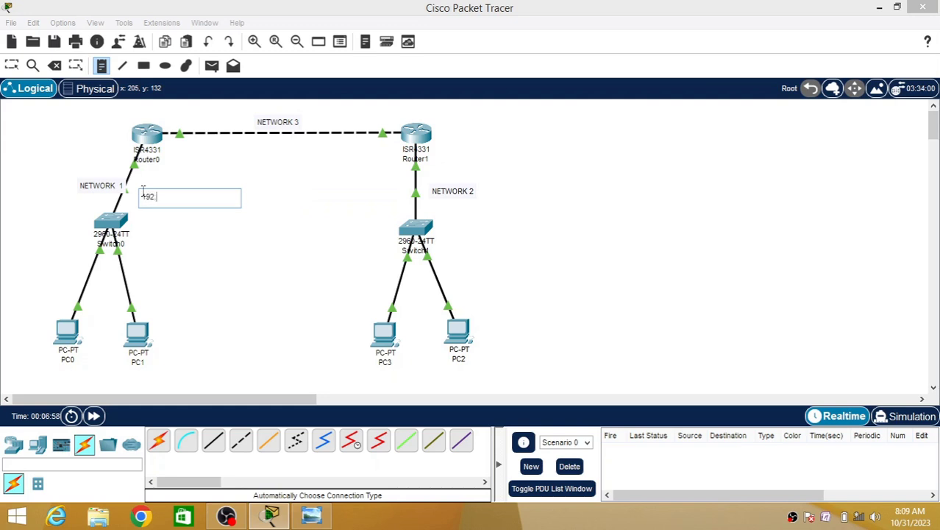
pyautogui.write('168.1.')
pyautogui.write('0')
pyautogui.click(256, 266)
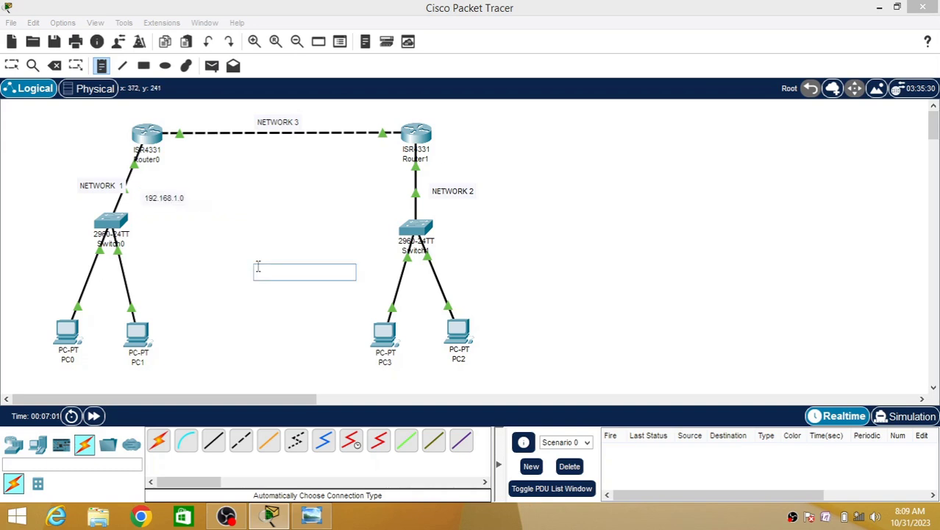
# Place a text note reading "192.168.2.0" beside the NETWORK 2 label.
pyautogui.click(487, 195)
pyautogui.write('192')
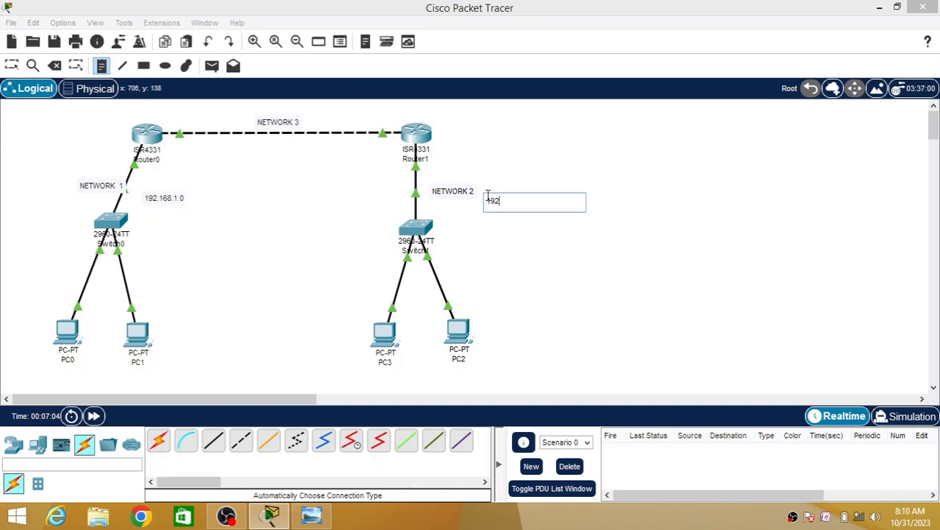
pyautogui.write('.168.2.1')
pyautogui.press('BackSpace')
pyautogui.write('0')
pyautogui.click(585, 289)
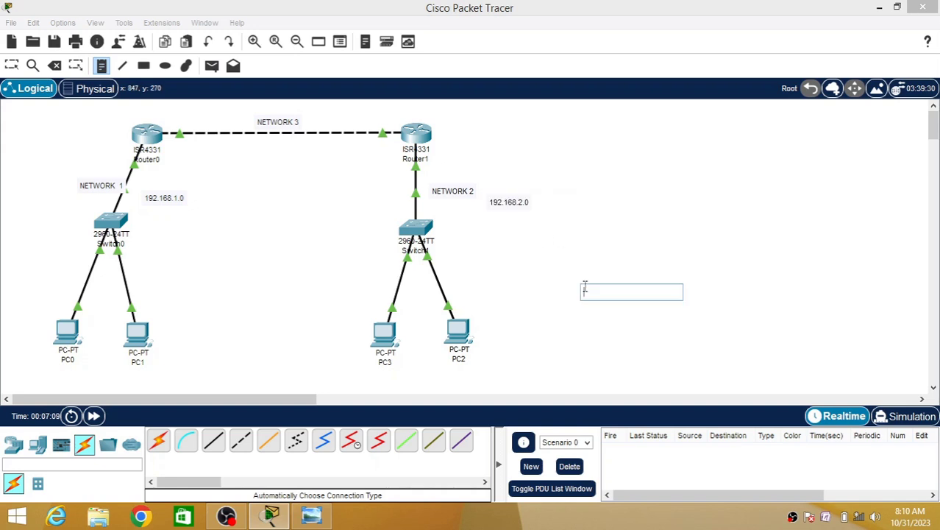
# Place a text note reading "10.0.0.0" below the link between Router0 and Router1 and return to the Select tool.
pyautogui.click(250, 144)
pyautogui.write('10.')
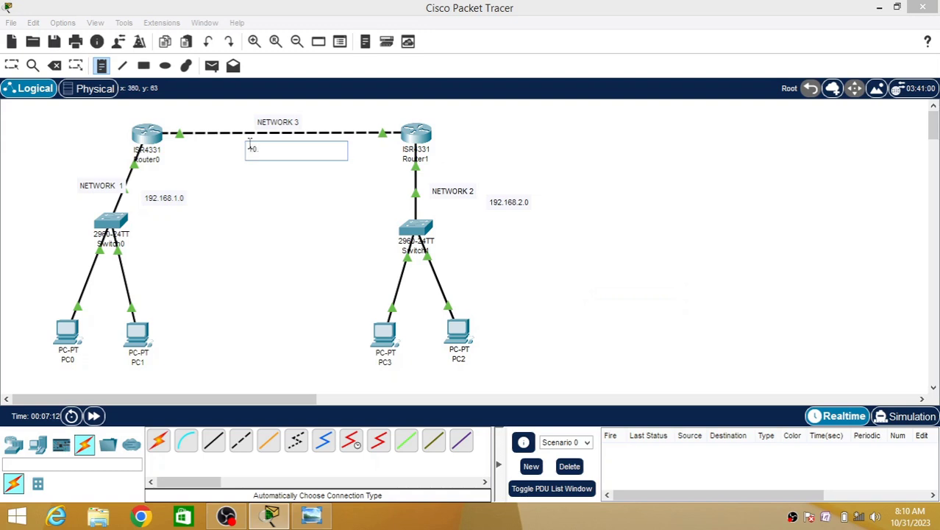
pyautogui.write('0.0.0')
pyautogui.click(323, 216)
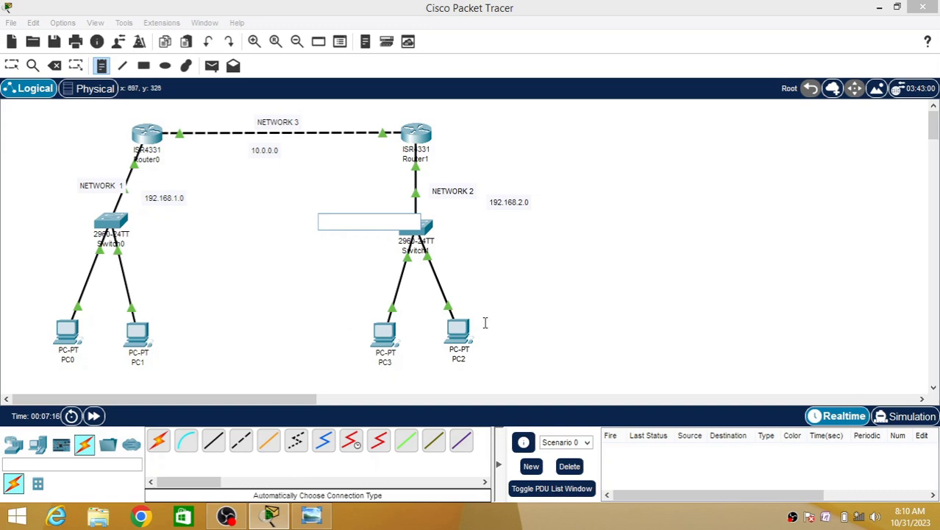
pyautogui.click(12, 65)
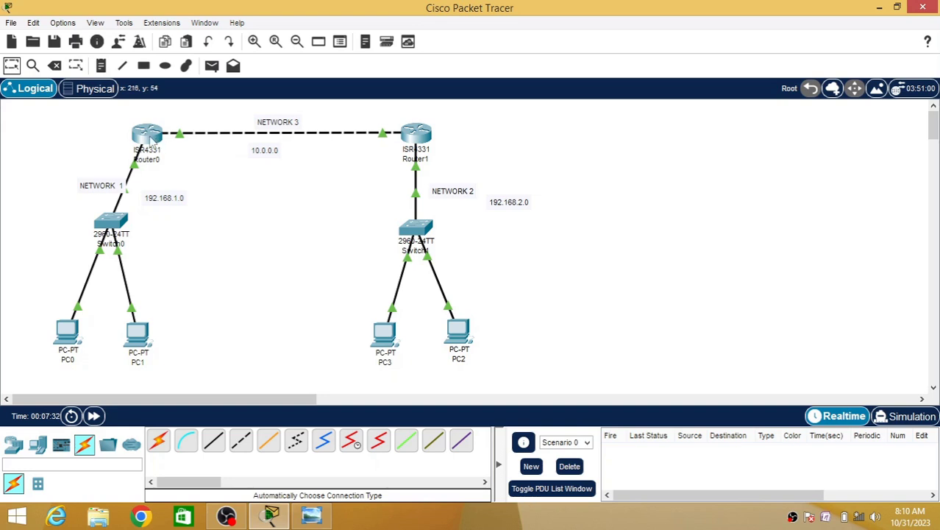
# Add the networks 192.168.1.0 and 10.0.0.0 to Router0's RIP routing.
pyautogui.moveTo(151, 139)
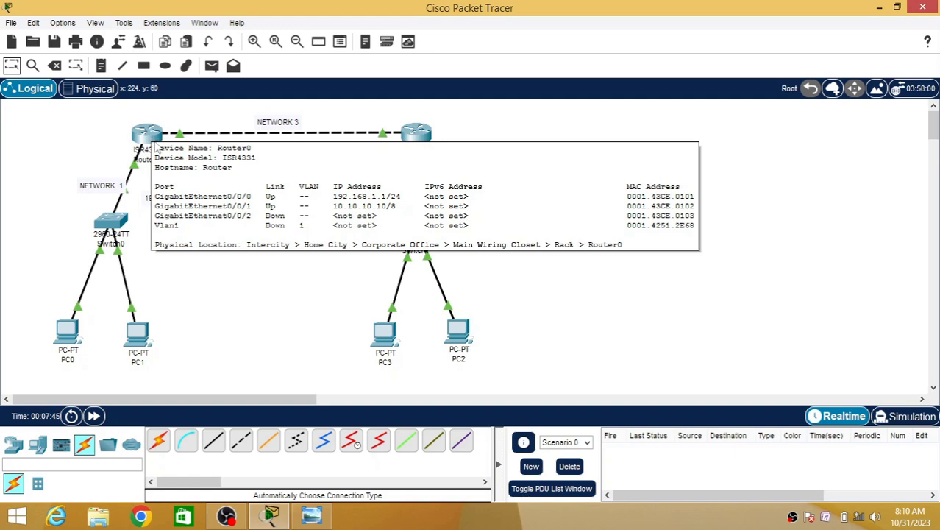
pyautogui.press('Escape')
pyautogui.click(151, 139)
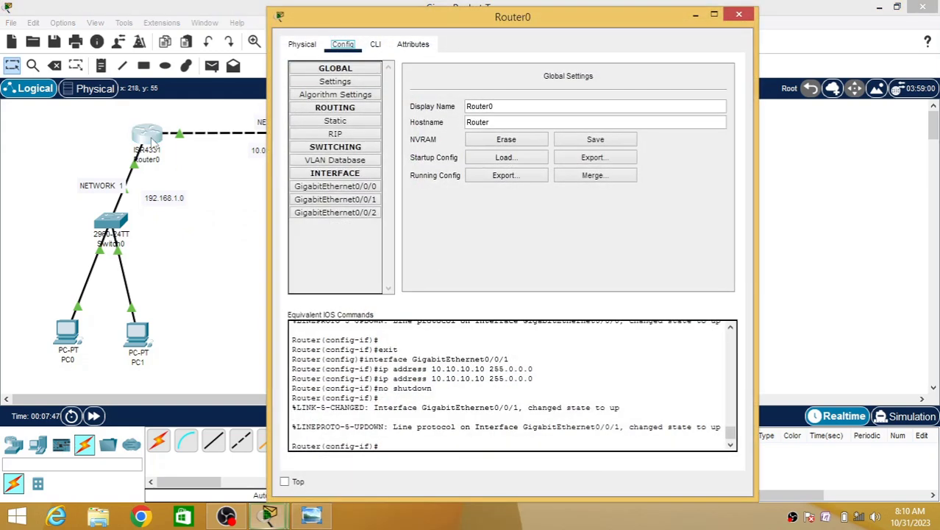
pyautogui.click(343, 136)
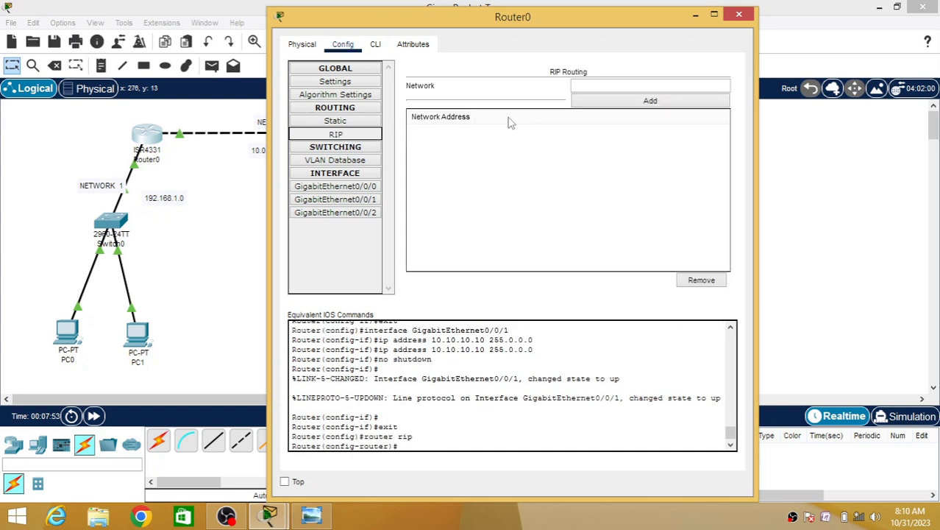
pyautogui.click(601, 85)
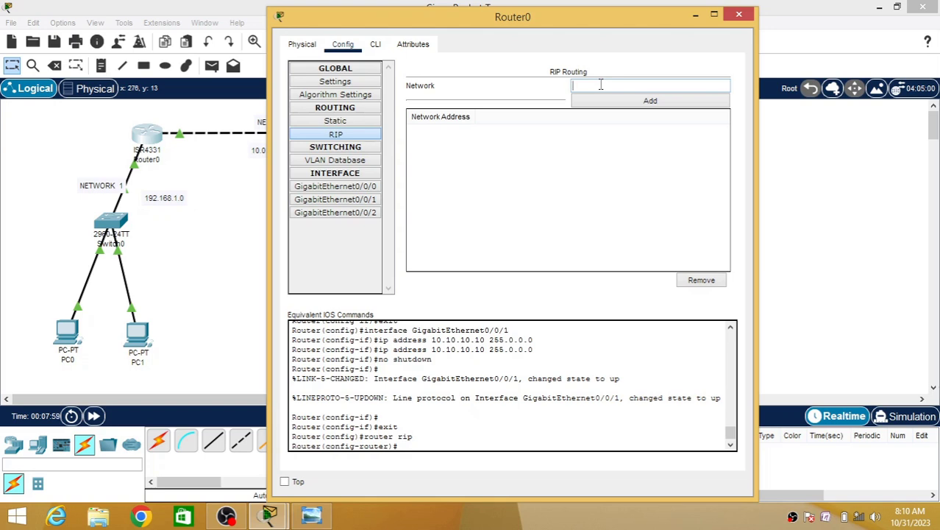
pyautogui.write('192.168.1.0')
pyautogui.click(635, 103)
pyautogui.click(617, 88)
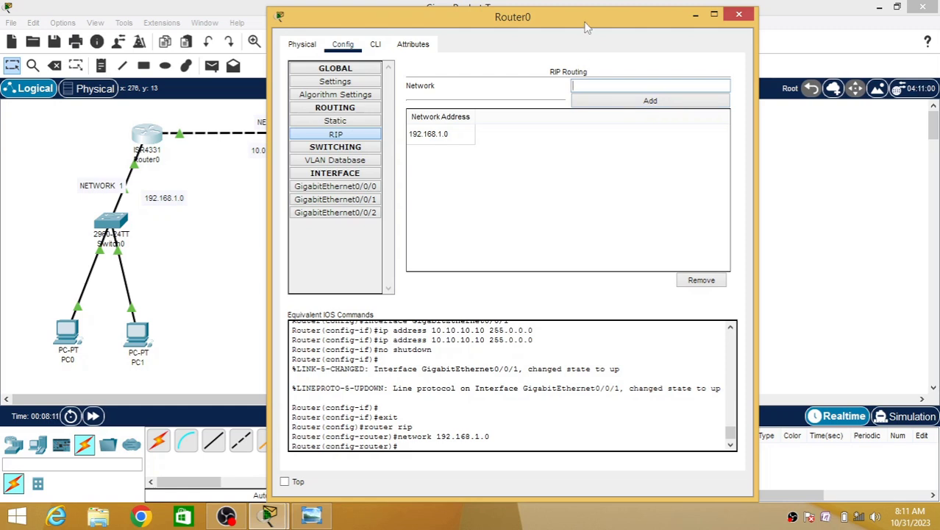
pyautogui.moveTo(585, 21); pyautogui.dragTo(622, 24)
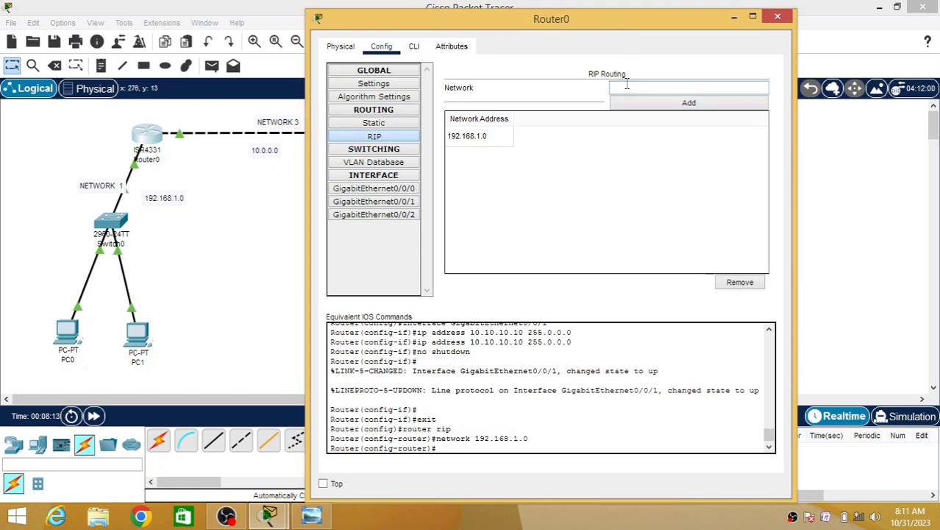
pyautogui.write('10.0.0.0')
pyautogui.click(688, 108)
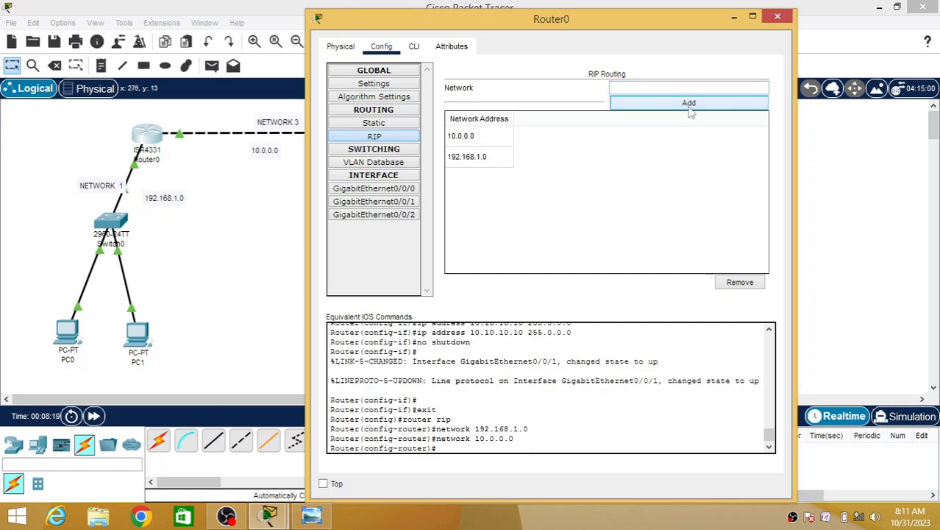
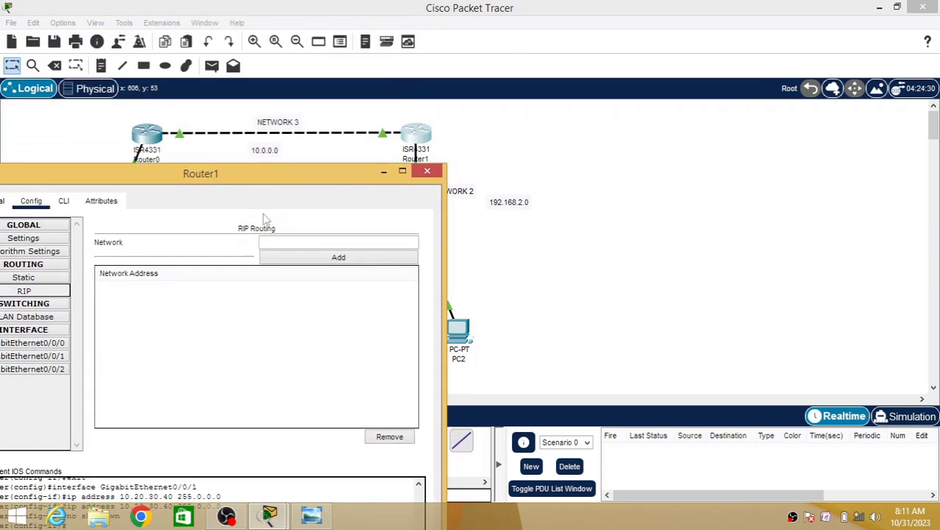
# Add the networks 192.168.2.0 and 10.0.0.0 to Router1's RIP routing and close the router window.
pyautogui.click(279, 244)
pyautogui.write('1')
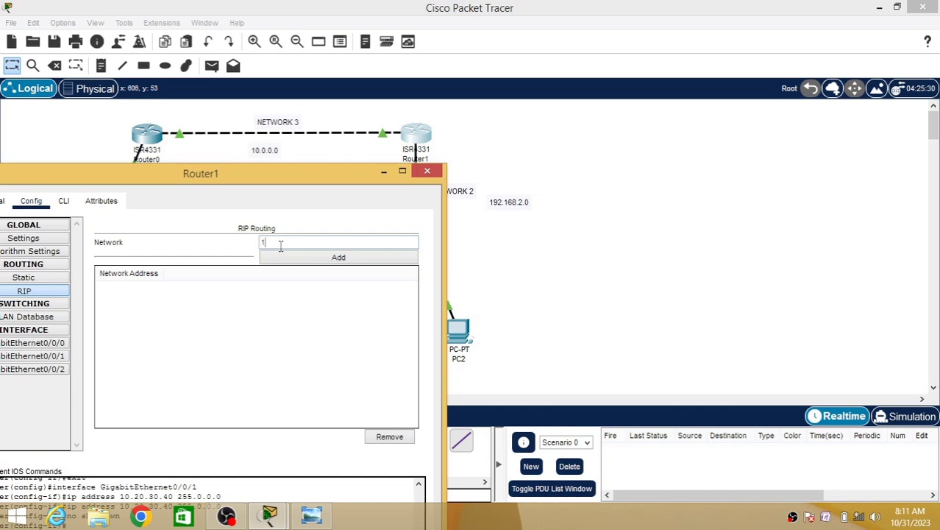
pyautogui.write('92.168.2.0')
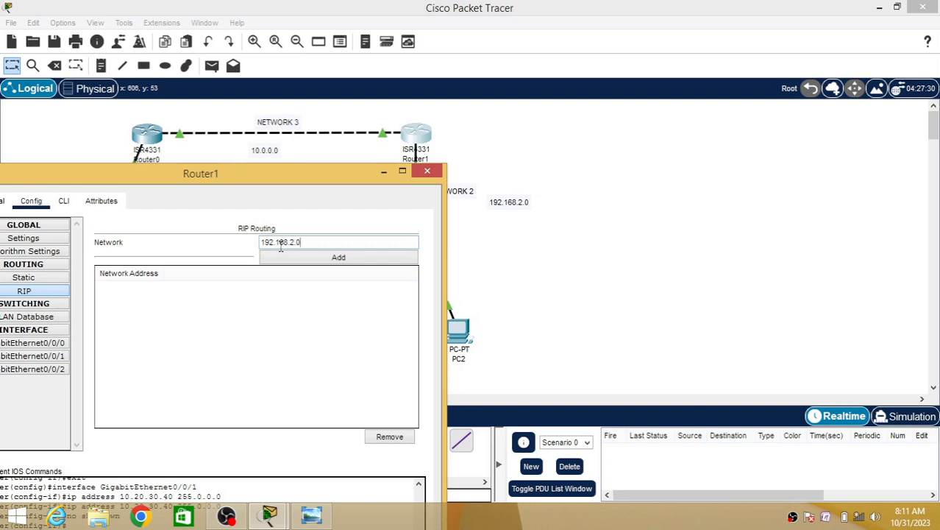
pyautogui.click(320, 259)
pyautogui.click(310, 243)
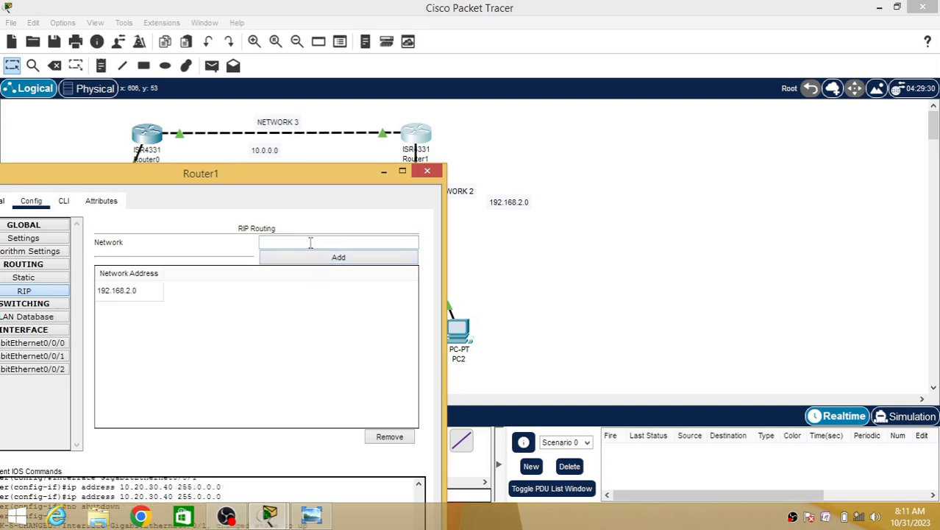
pyautogui.write('10.0.0.0')
pyautogui.click(326, 264)
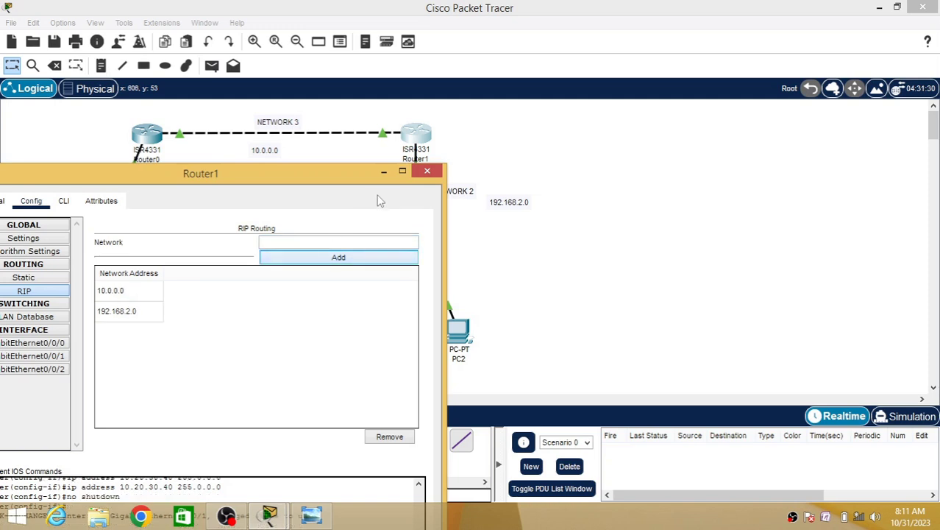
pyautogui.moveTo(329, 184); pyautogui.dragTo(616, 29)
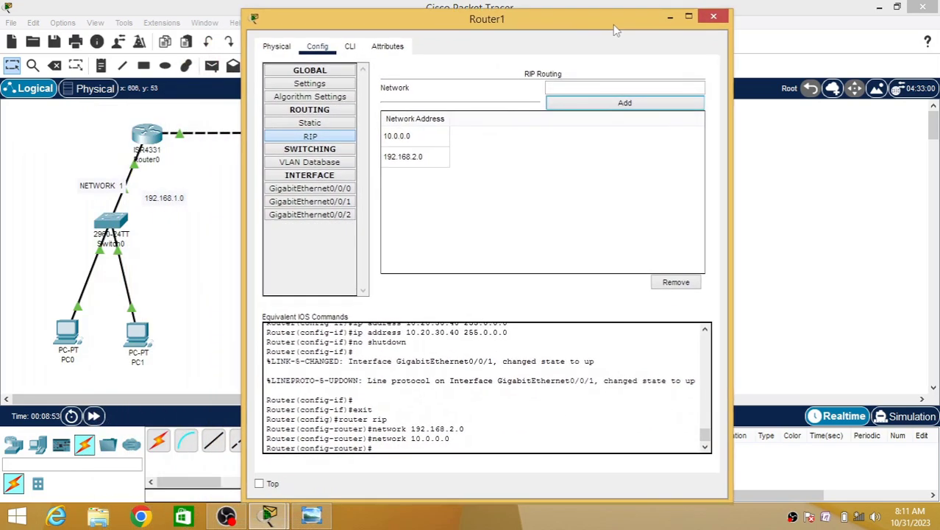
pyautogui.click(713, 16)
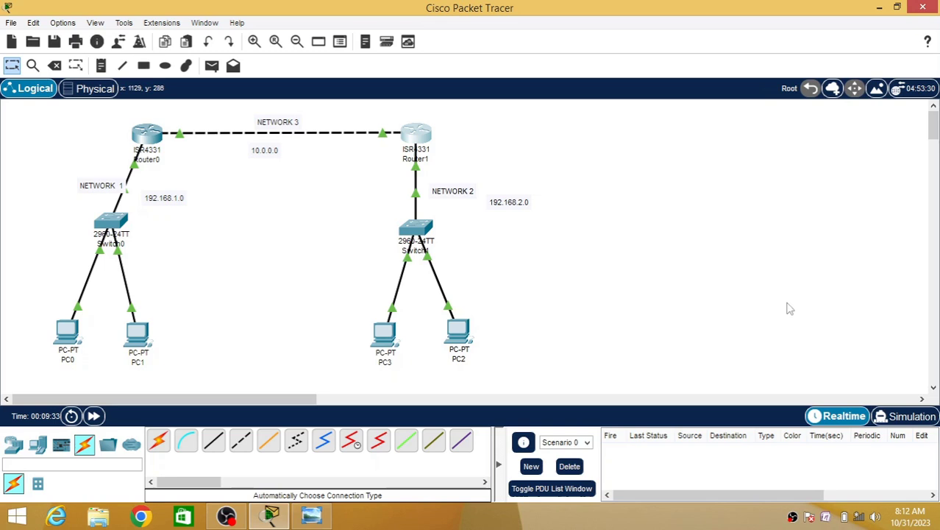
# Switch to simulation mode and narrow the event list's Last Device and At Device columns so the Type column fits.
pyautogui.click(913, 417)
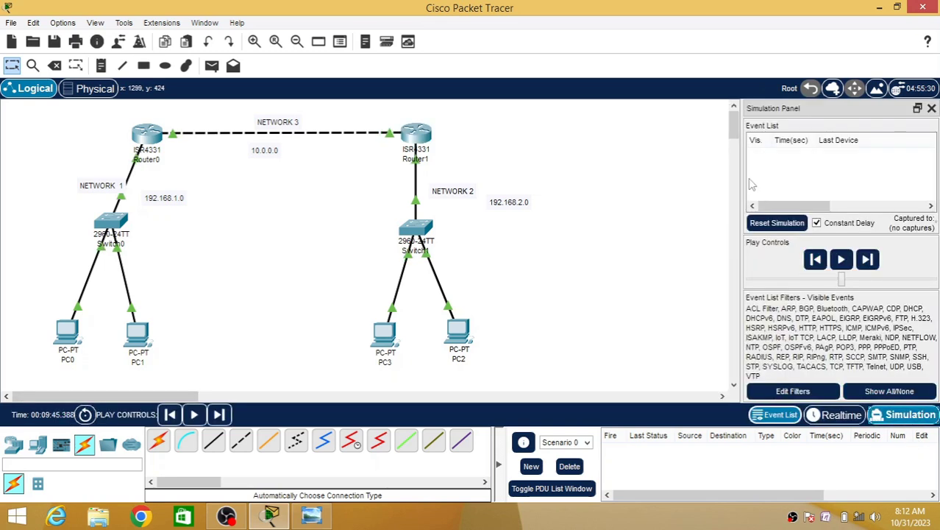
pyautogui.moveTo(742, 177); pyautogui.dragTo(587, 183)
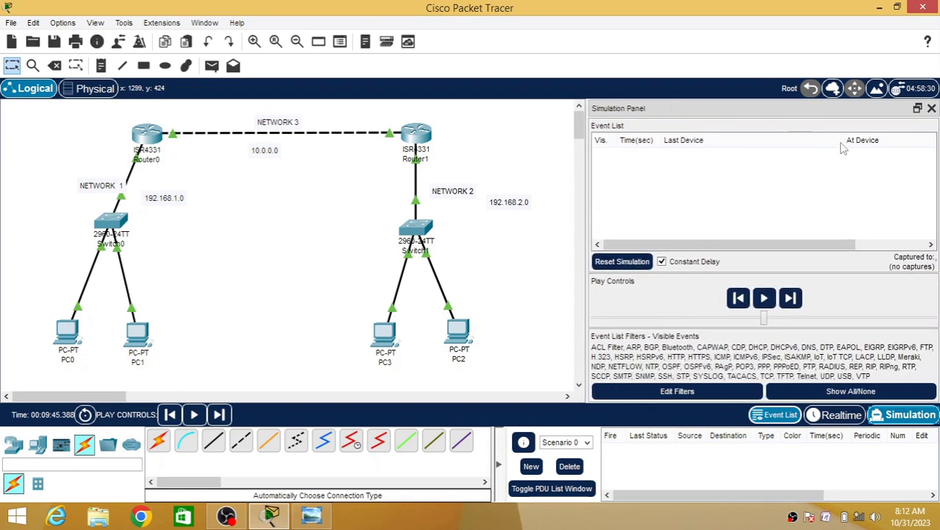
pyautogui.moveTo(844, 140); pyautogui.dragTo(714, 139)
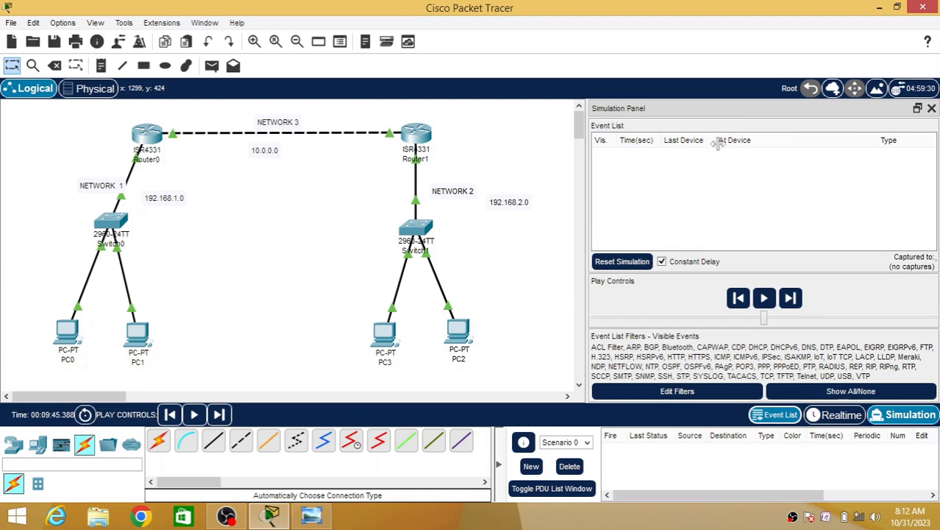
pyautogui.moveTo(877, 139); pyautogui.dragTo(762, 143)
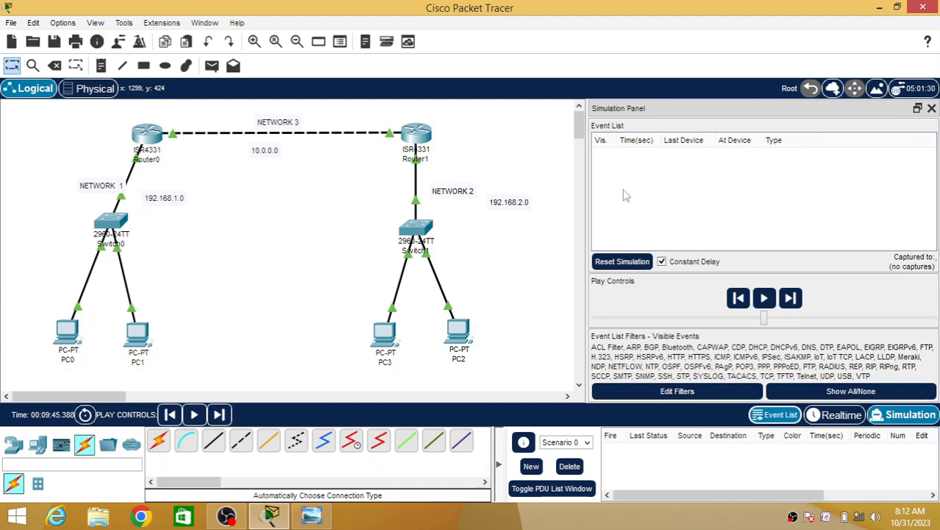
pyautogui.moveTo(587, 208); pyautogui.dragTo(729, 215)
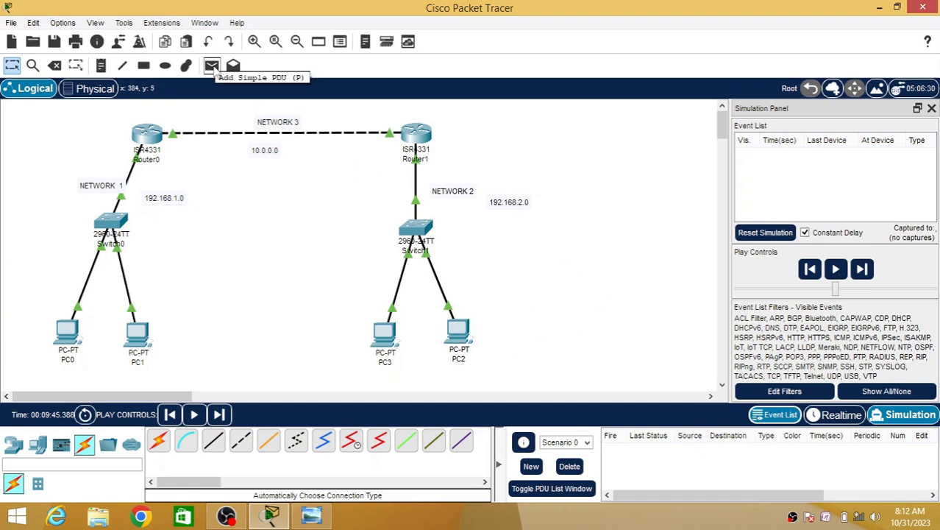
# Add a simple PDU from PC0 to PC3.
pyautogui.click(213, 66)
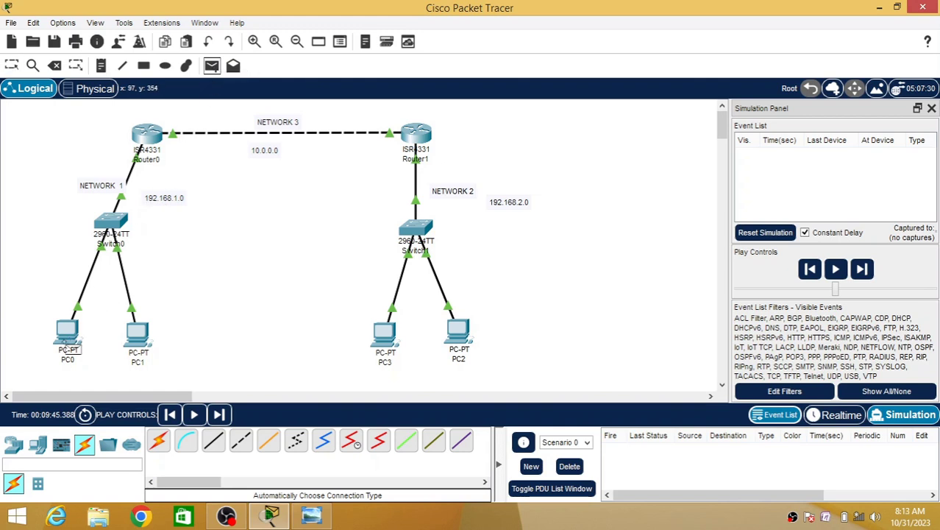
pyautogui.click(65, 336)
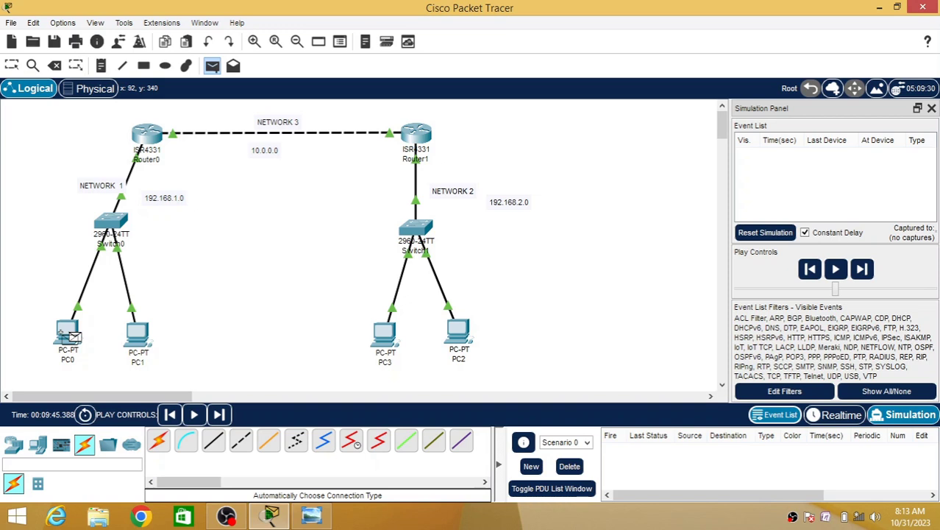
pyautogui.click(388, 340)
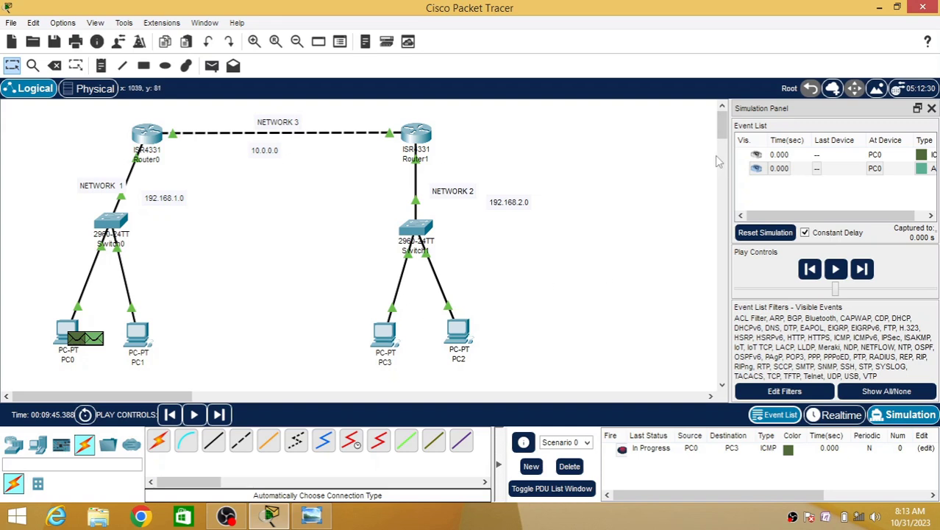
# Widen the simulation panel and advance the PC0-to-PC3 simulation event by event until the ICMP packet reaches Router1.
pyautogui.moveTo(730, 180); pyautogui.dragTo(682, 195)
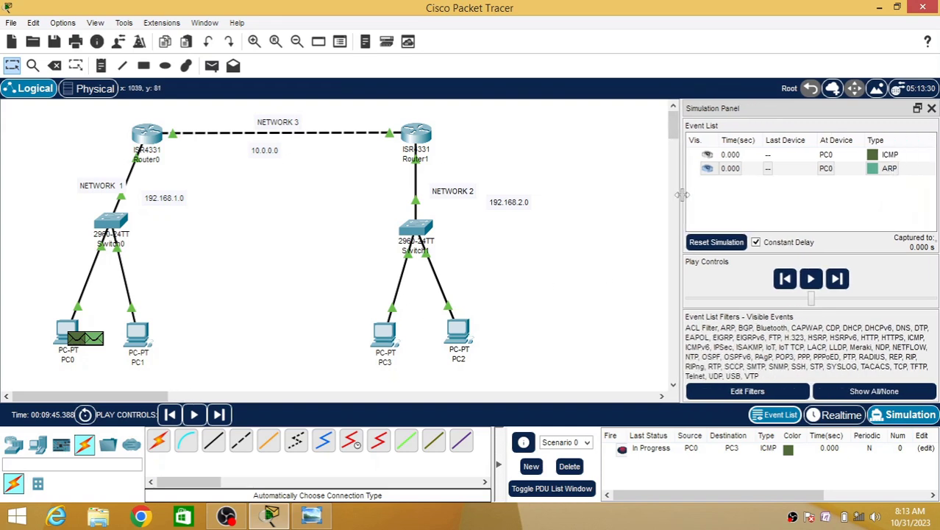
pyautogui.click(890, 169)
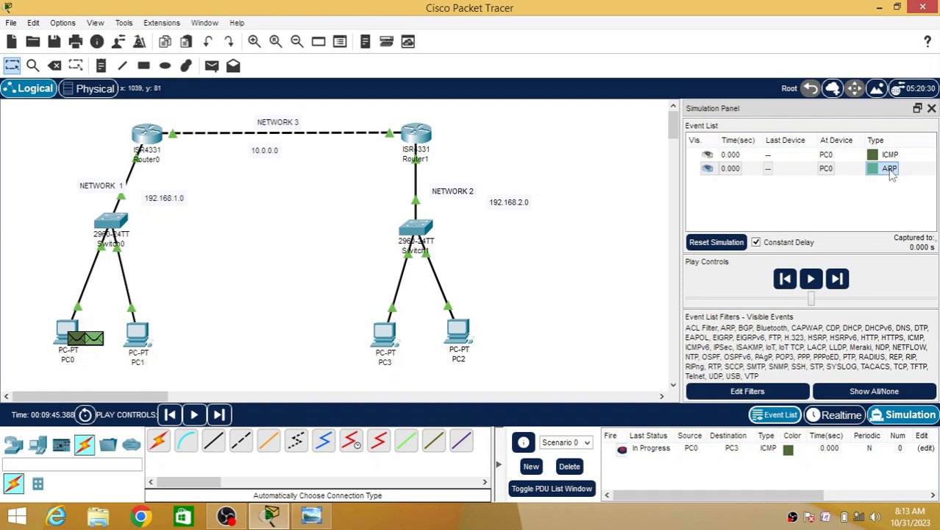
pyautogui.click(841, 282)
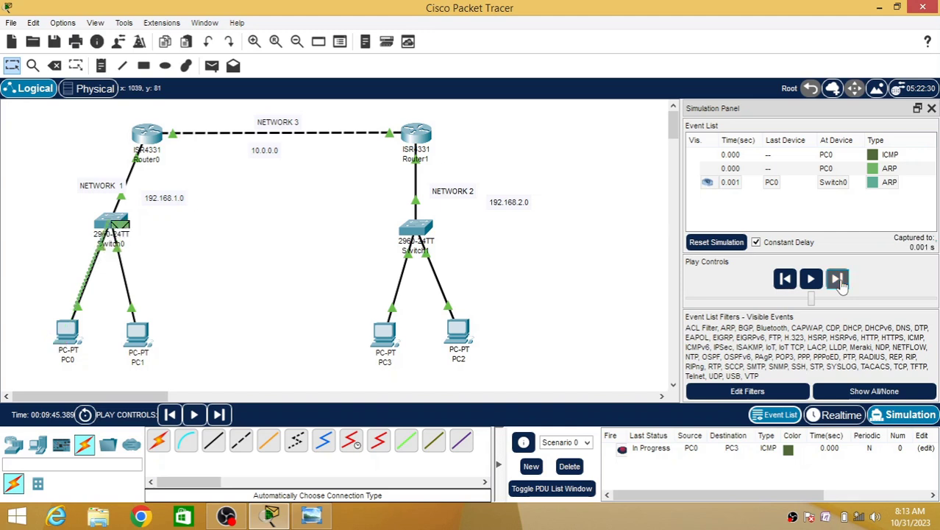
pyautogui.click(840, 283)
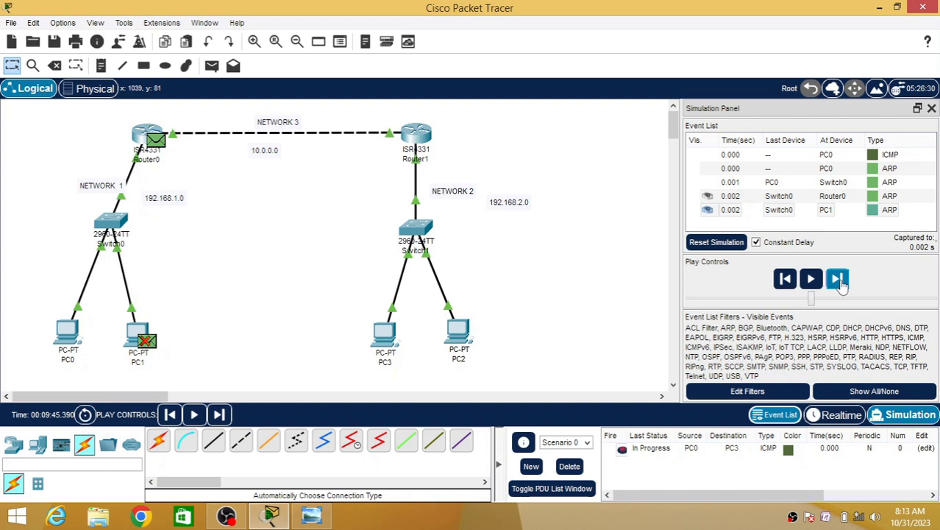
pyautogui.click(839, 280)
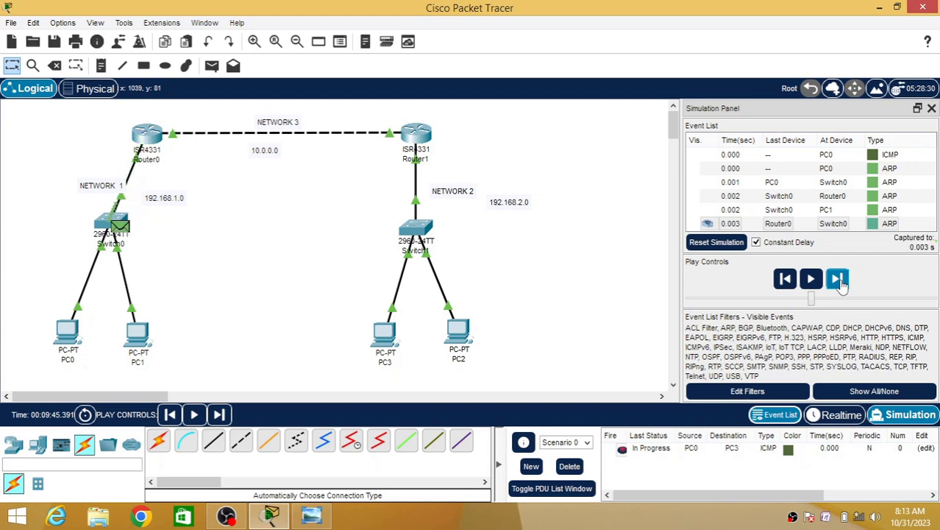
pyautogui.click(838, 280)
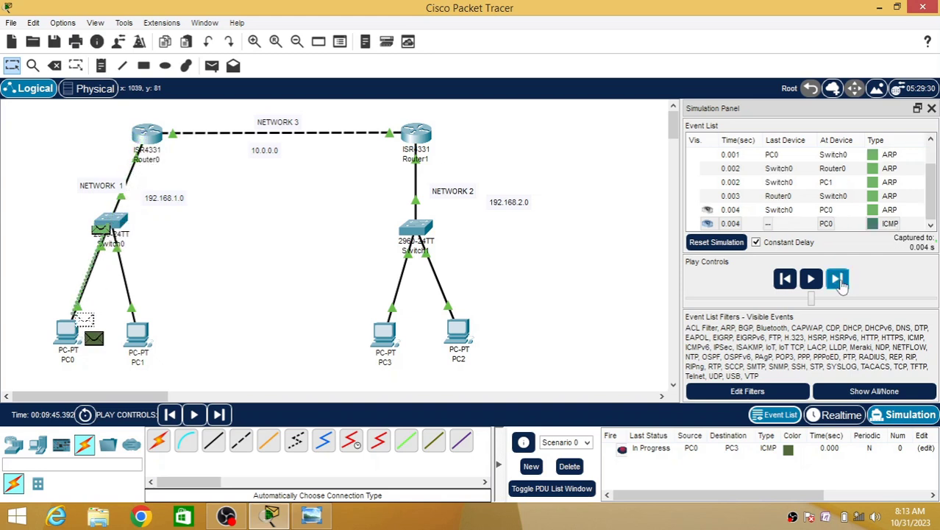
pyautogui.click(839, 279)
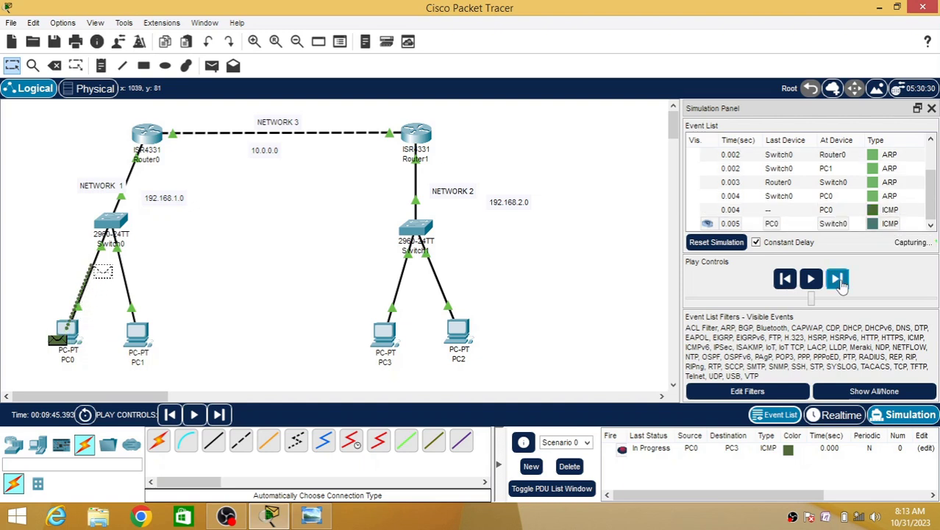
pyautogui.click(838, 279)
pyautogui.click(839, 280)
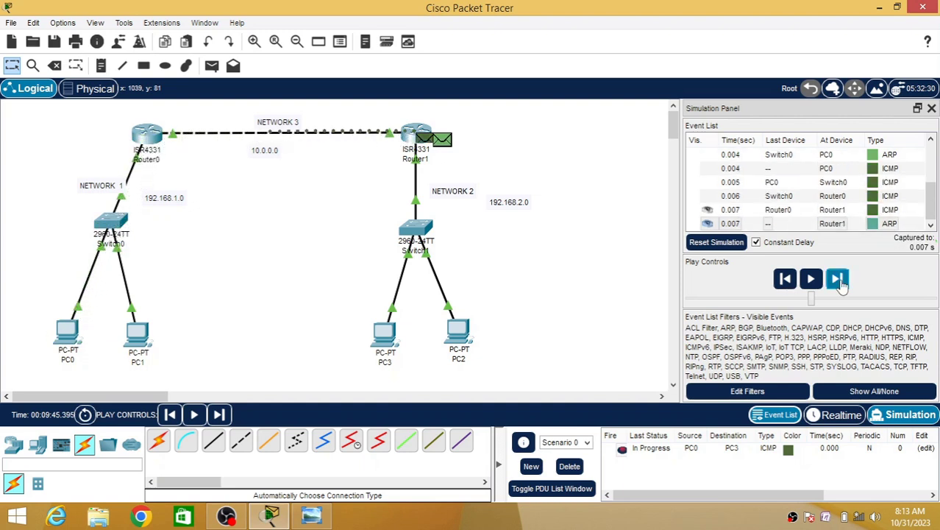
# Step through the ARP exchange between Router1 and PC3 via Switch1.
pyautogui.click(839, 280)
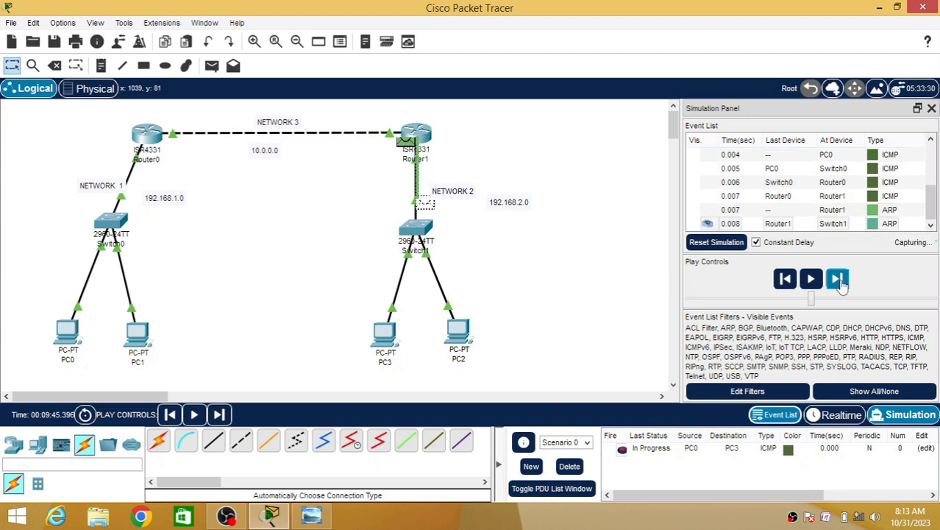
pyautogui.click(838, 280)
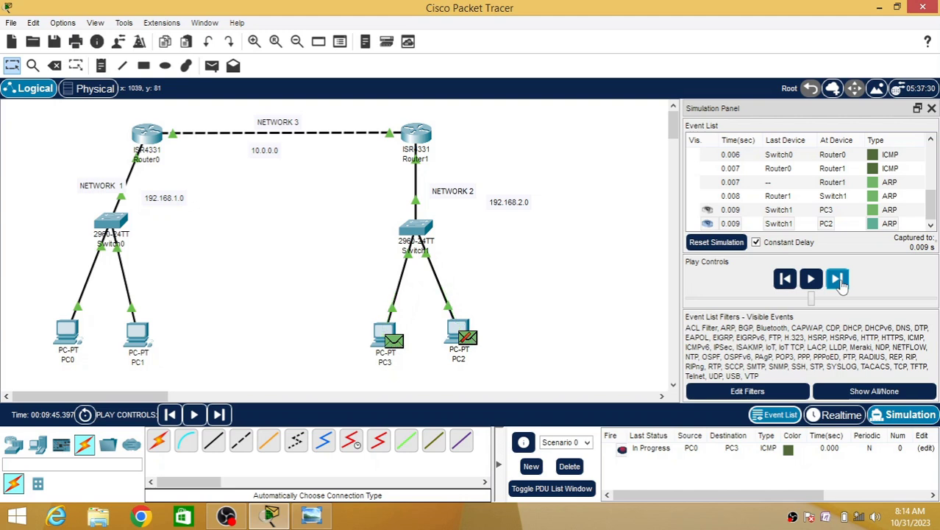
pyautogui.click(840, 280)
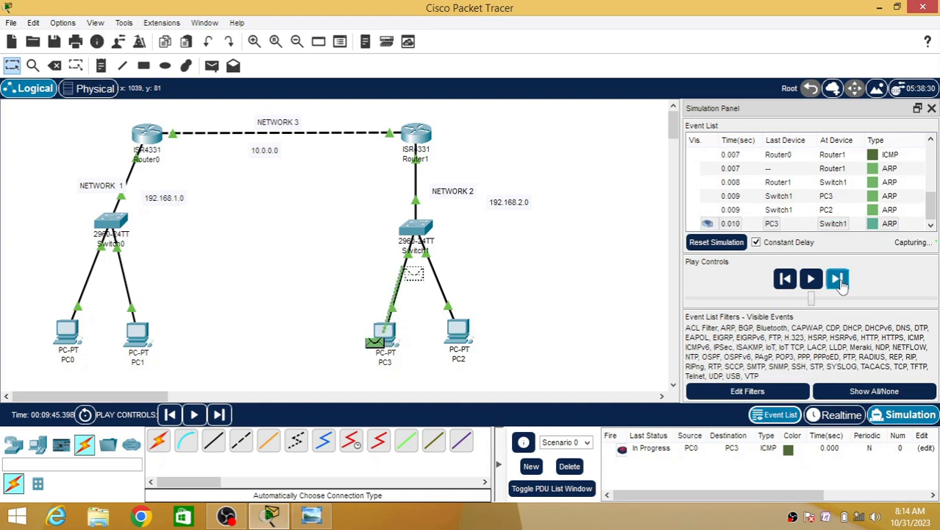
pyautogui.click(840, 280)
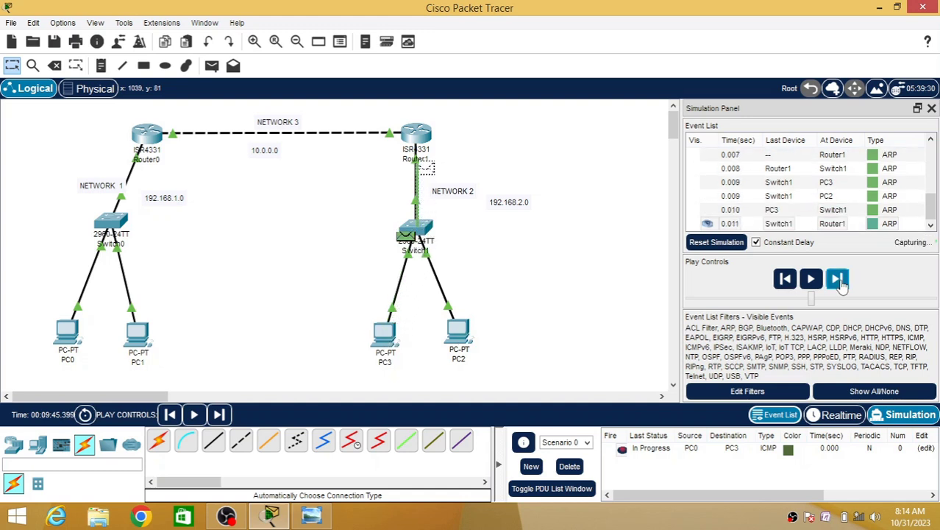
# Continue capturing forward through the RIPv1, DTP and STP events up to Switch0's STP event.
pyautogui.click(841, 282)
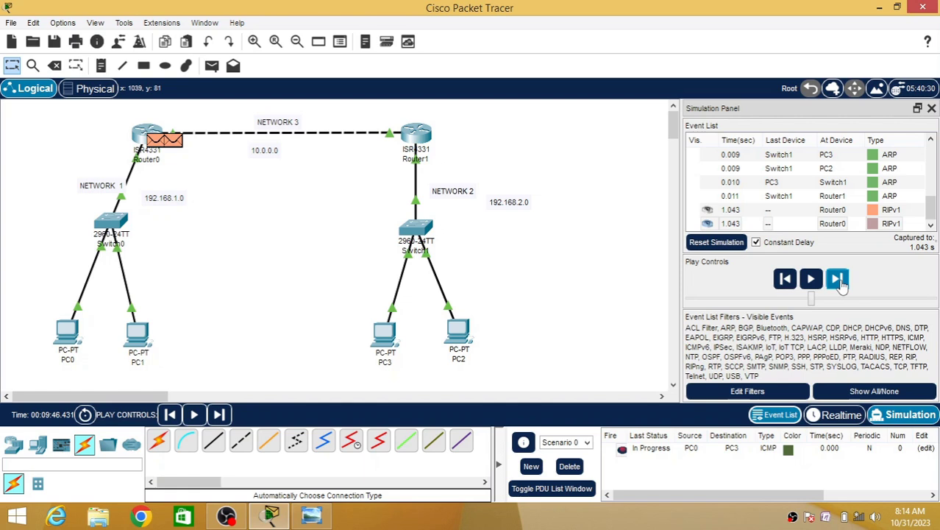
pyautogui.click(840, 280)
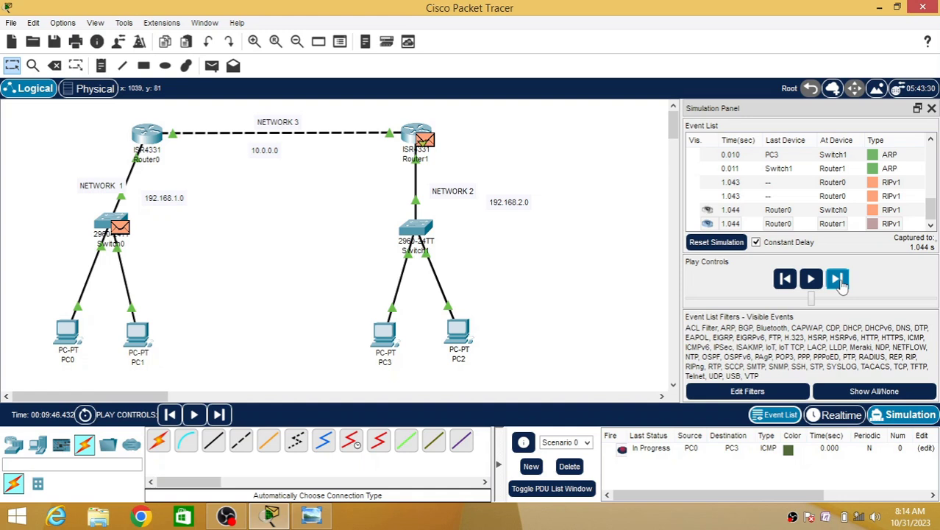
pyautogui.click(839, 280)
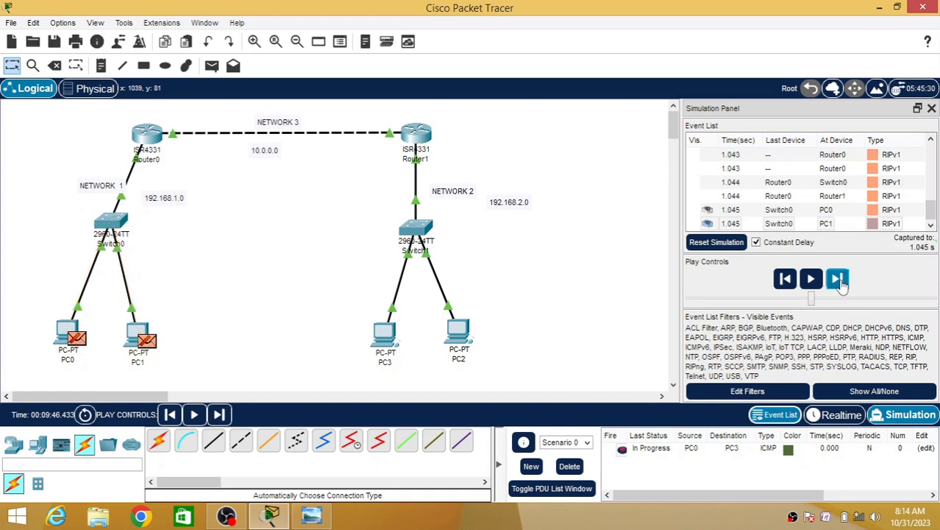
pyautogui.click(840, 280)
pyautogui.click(840, 281)
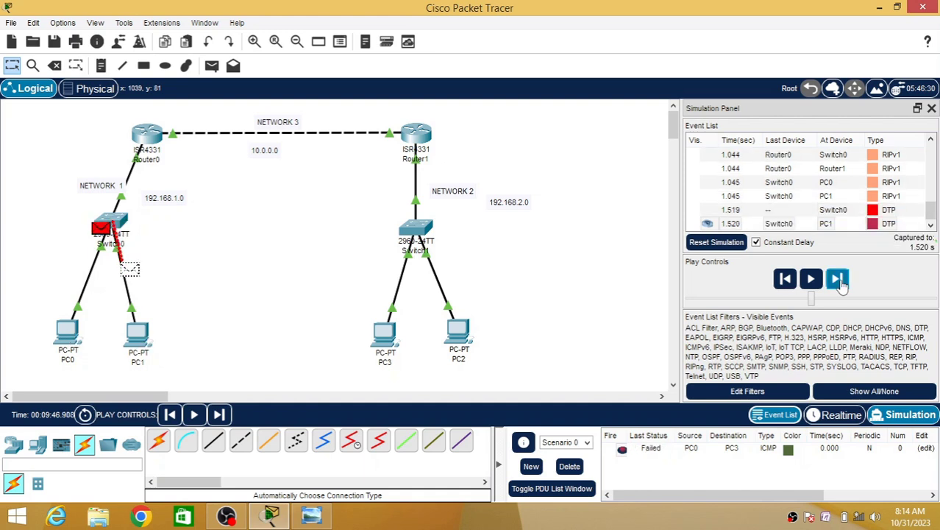
pyautogui.click(839, 280)
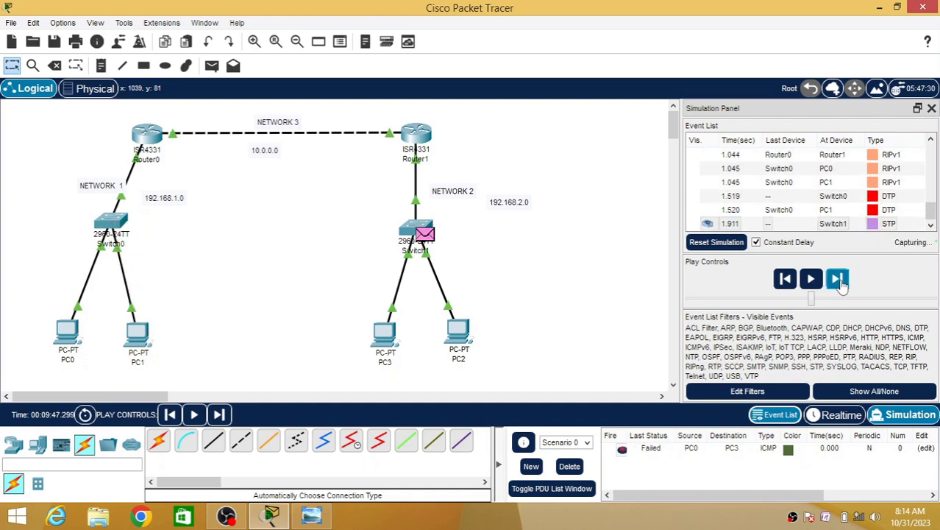
pyautogui.click(840, 280)
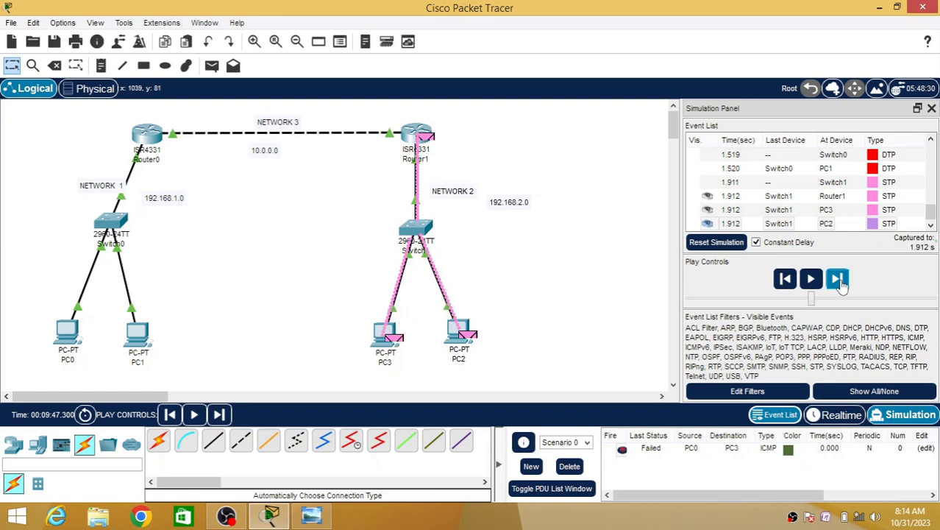
pyautogui.click(840, 281)
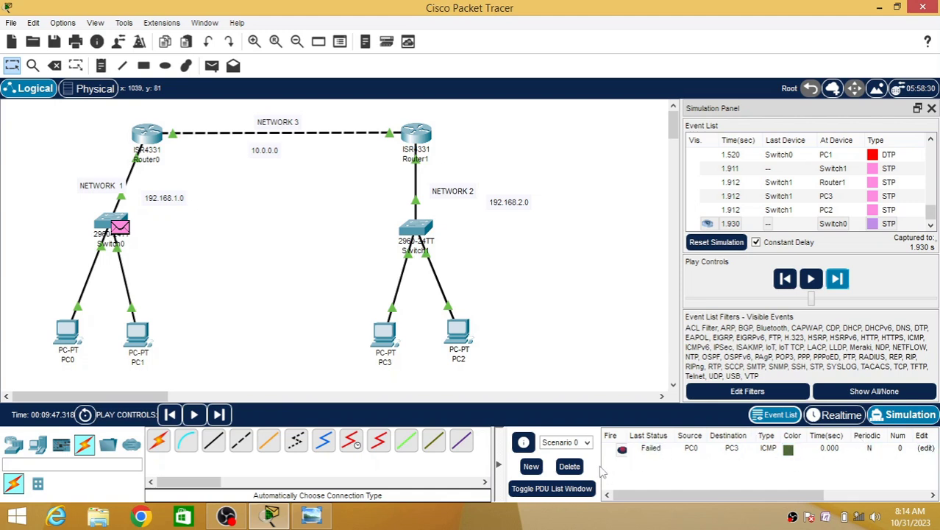
# Delete the PC0-to-PC3 PDU from the PDU list of Scenario 0.
pyautogui.click(646, 454)
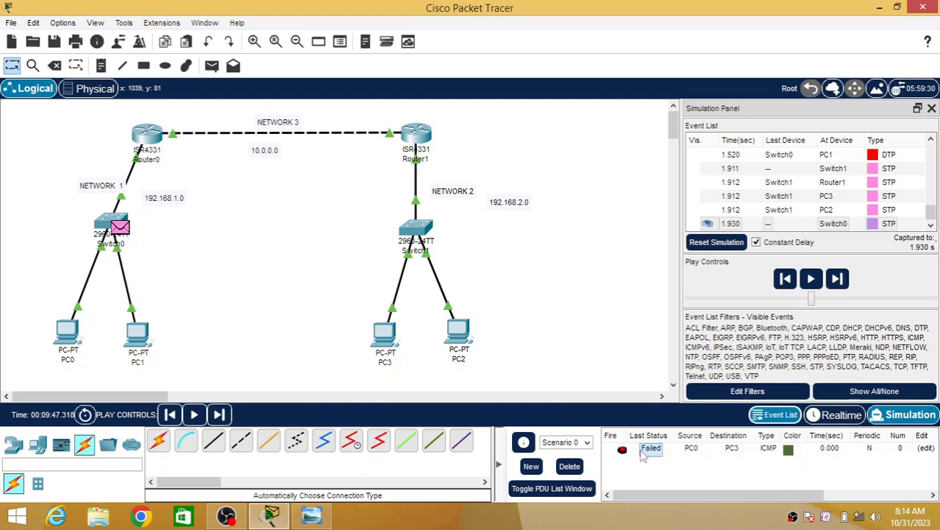
pyautogui.moveTo(652, 500); pyautogui.dragTo(753, 499)
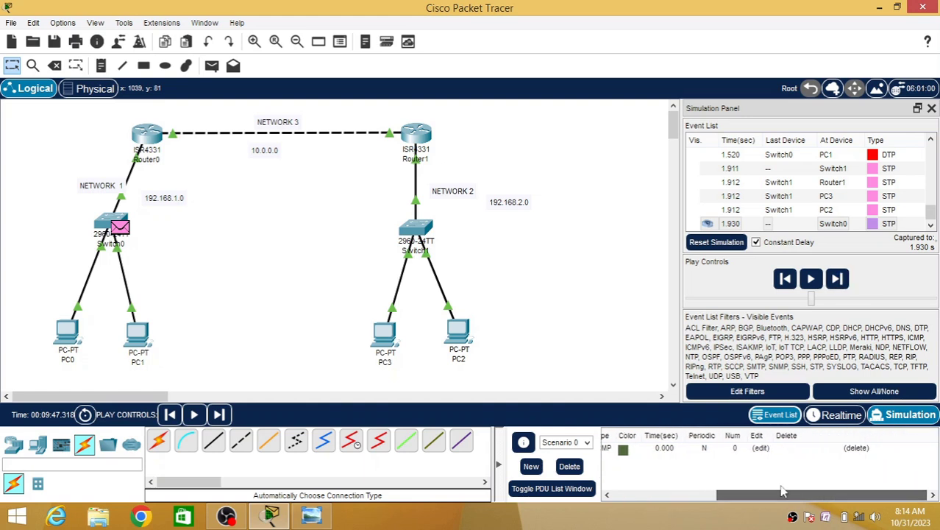
pyautogui.click(855, 449)
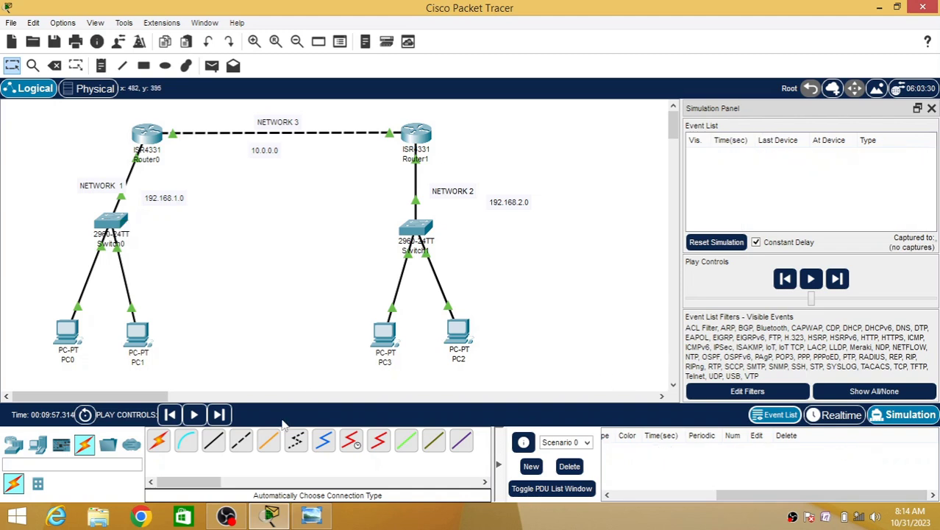
# Add a simple PDU from PC1 to PC3.
pyautogui.click(211, 65)
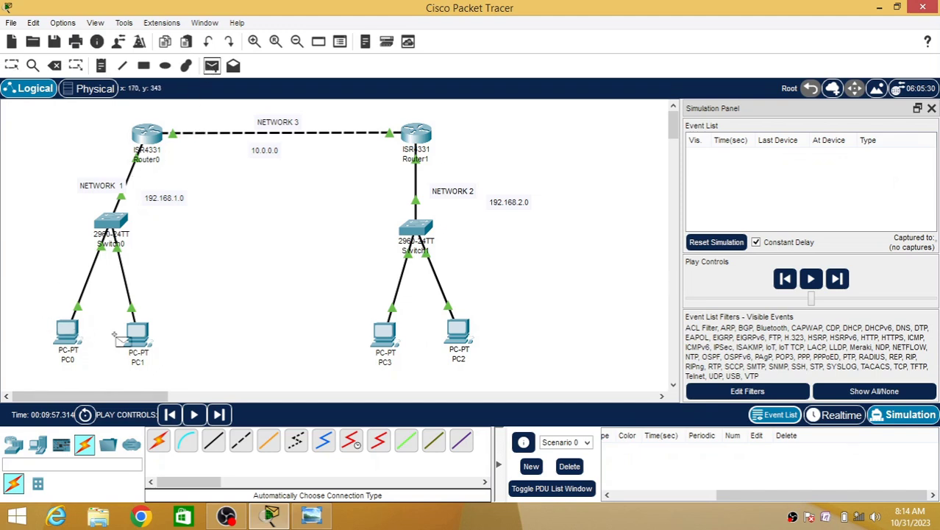
pyautogui.click(138, 337)
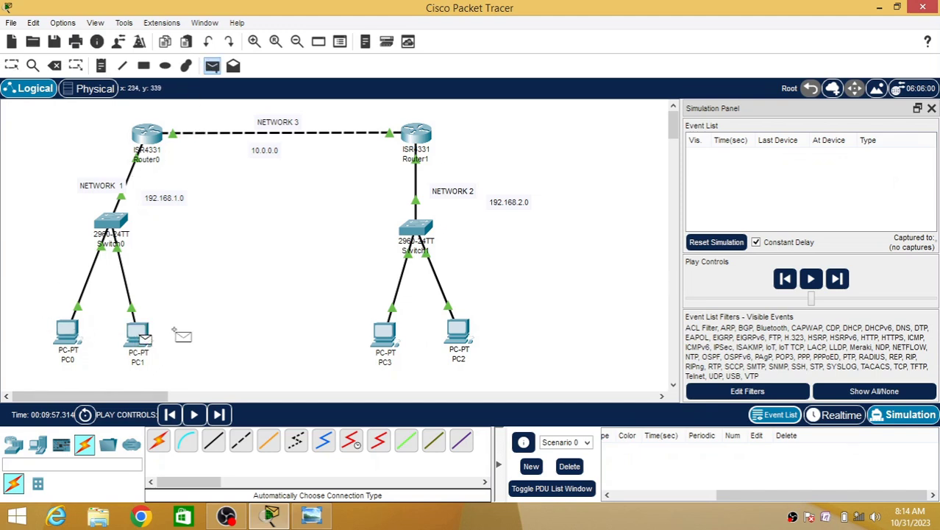
pyautogui.click(382, 340)
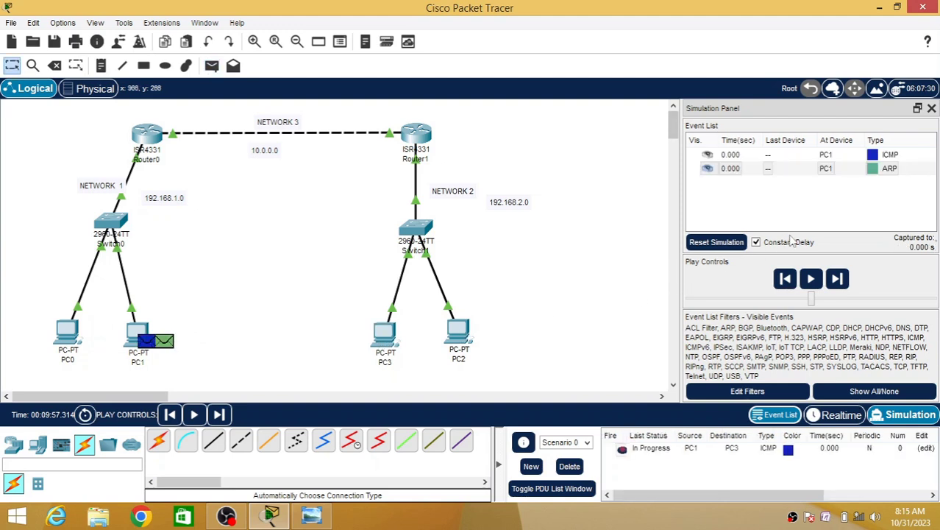
# Advance the PC1-to-PC3 simulation event by event until the ICMP packet is delivered to PC3.
pyautogui.click(840, 286)
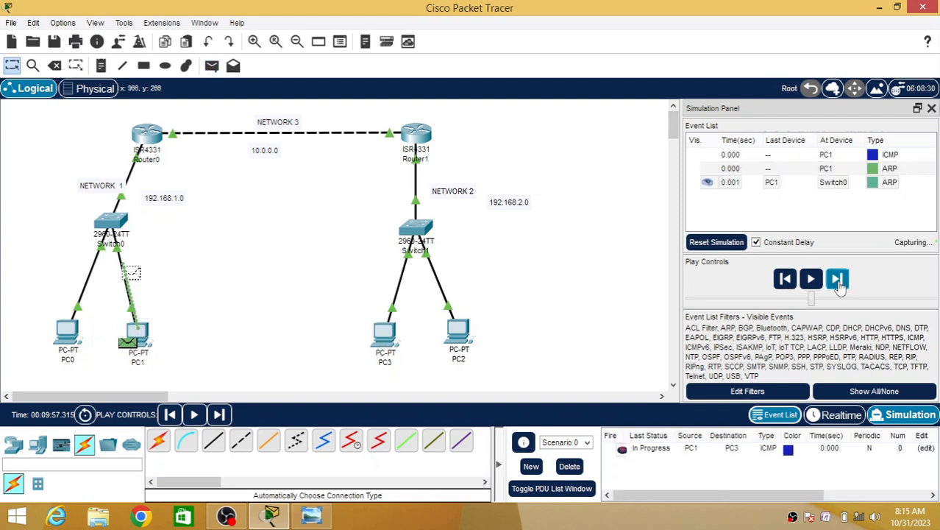
pyautogui.click(841, 287)
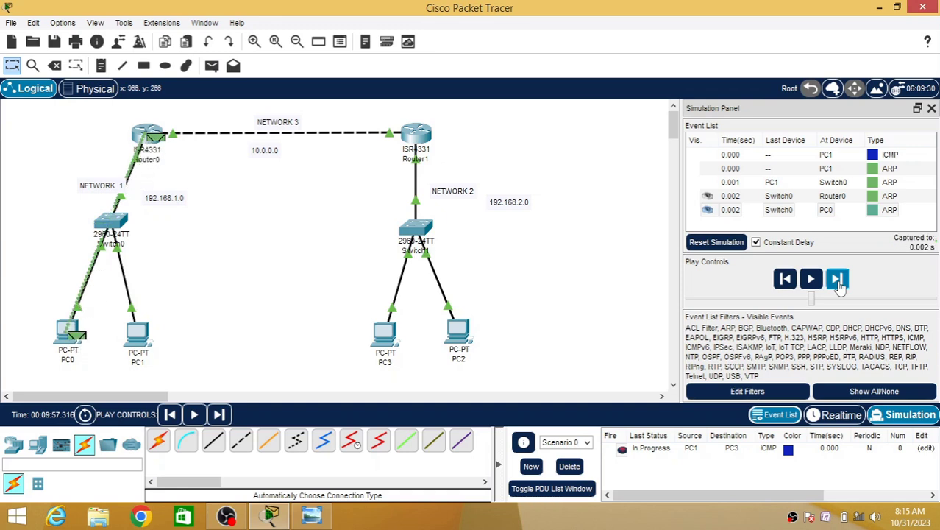
pyautogui.click(841, 286)
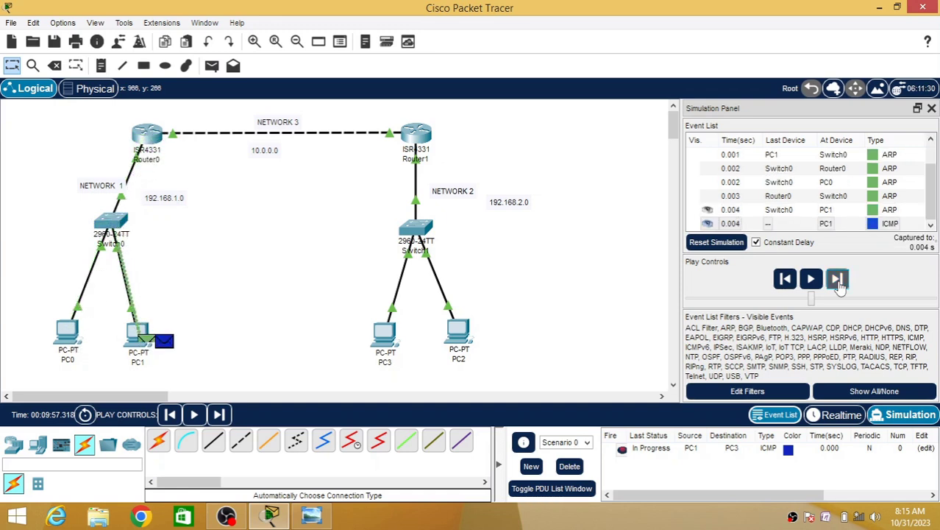
pyautogui.click(841, 286)
pyautogui.click(840, 286)
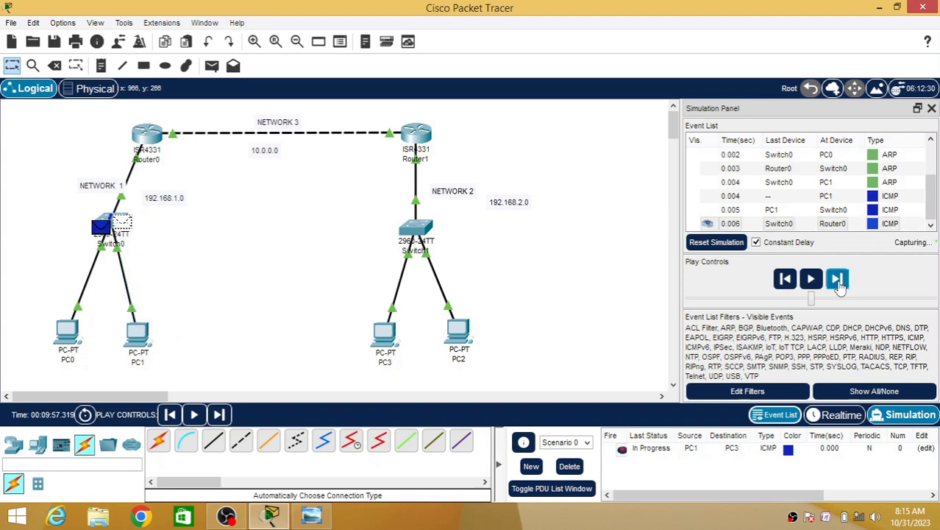
pyautogui.click(841, 287)
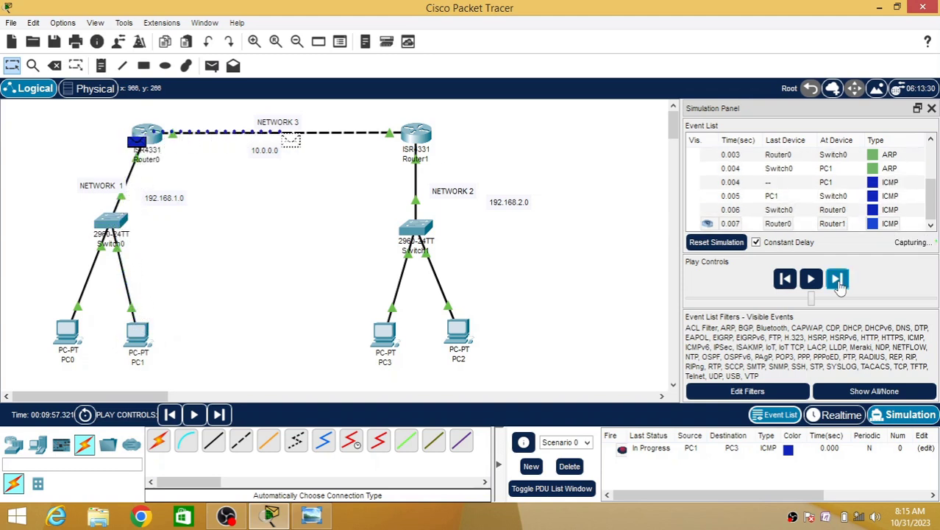
pyautogui.click(841, 287)
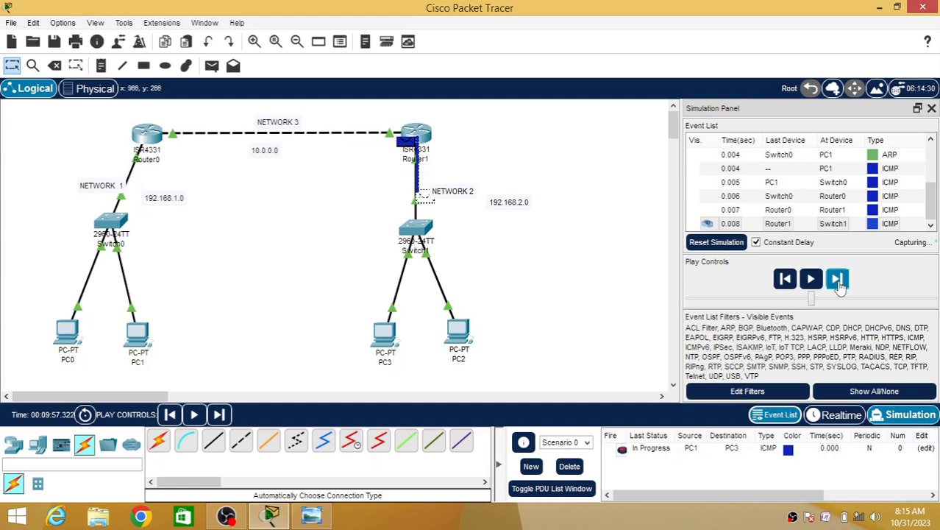
pyautogui.click(840, 286)
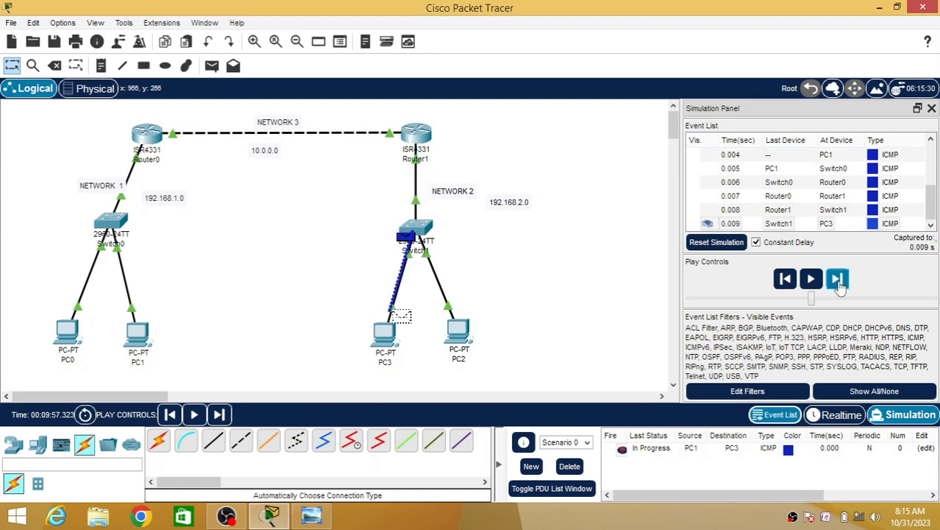
# Step the simulation forward as the ICMP reply travels from PC3 back to PC1, up to Switch1's STP event.
pyautogui.click(840, 286)
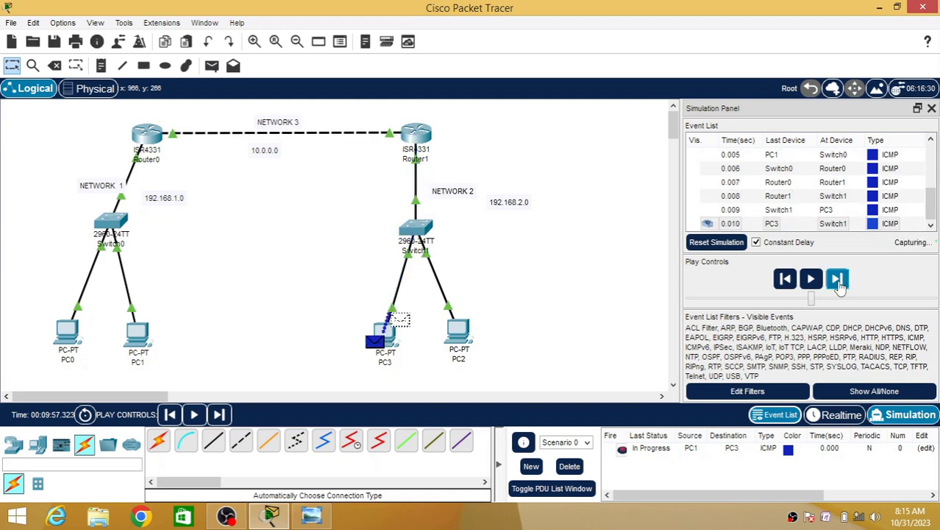
pyautogui.click(840, 286)
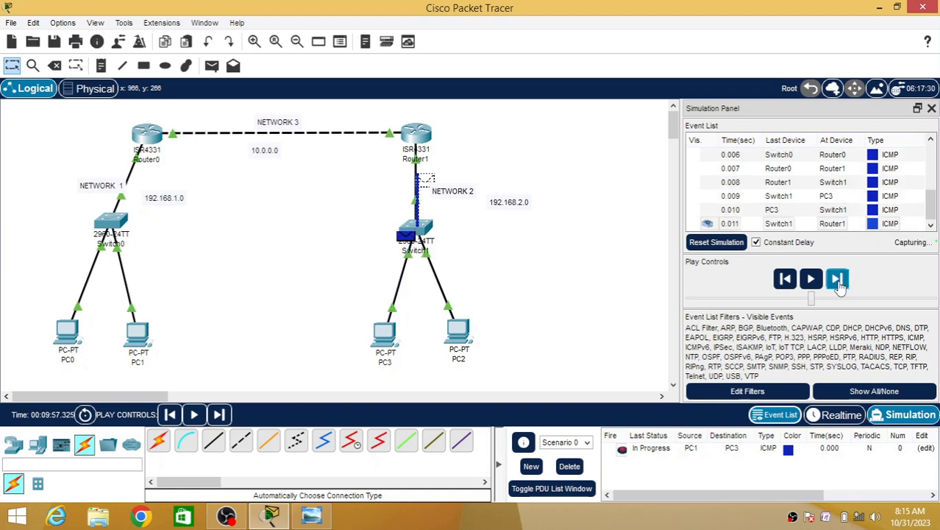
pyautogui.click(840, 286)
pyautogui.click(840, 287)
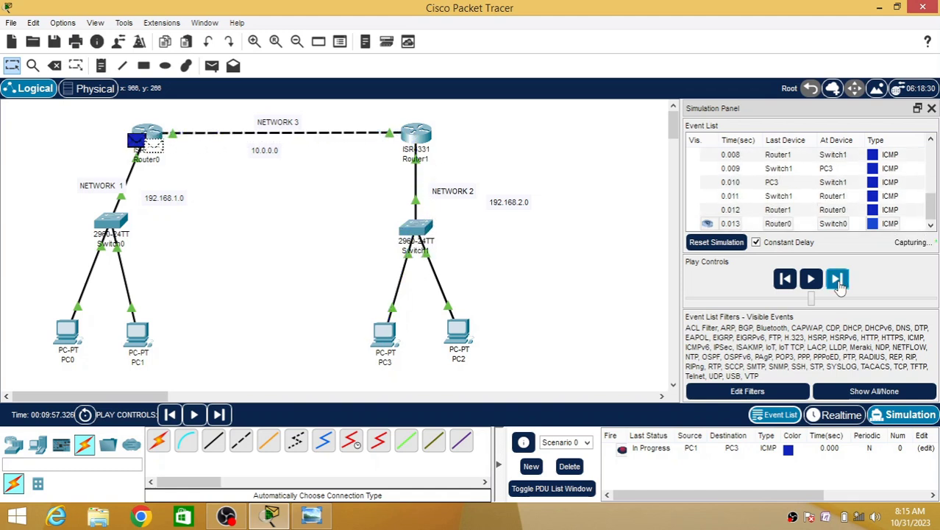
pyautogui.click(840, 286)
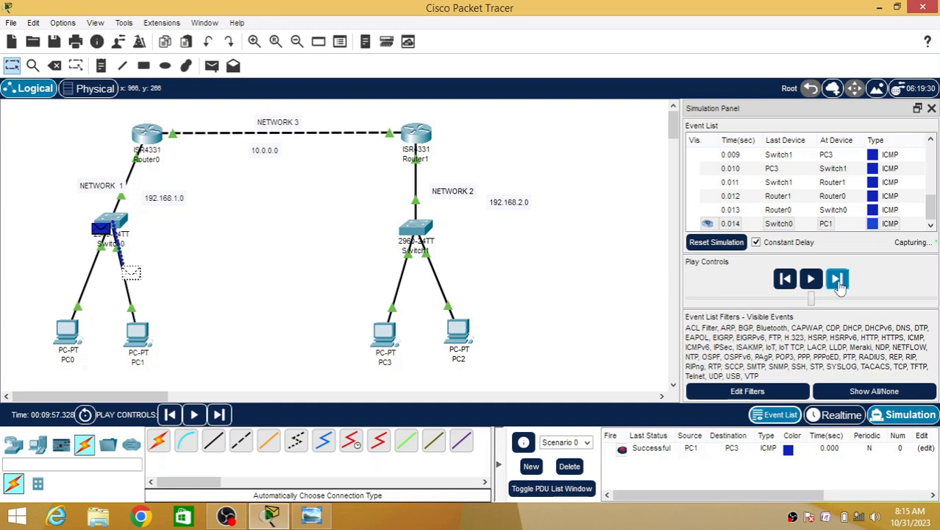
pyautogui.click(841, 287)
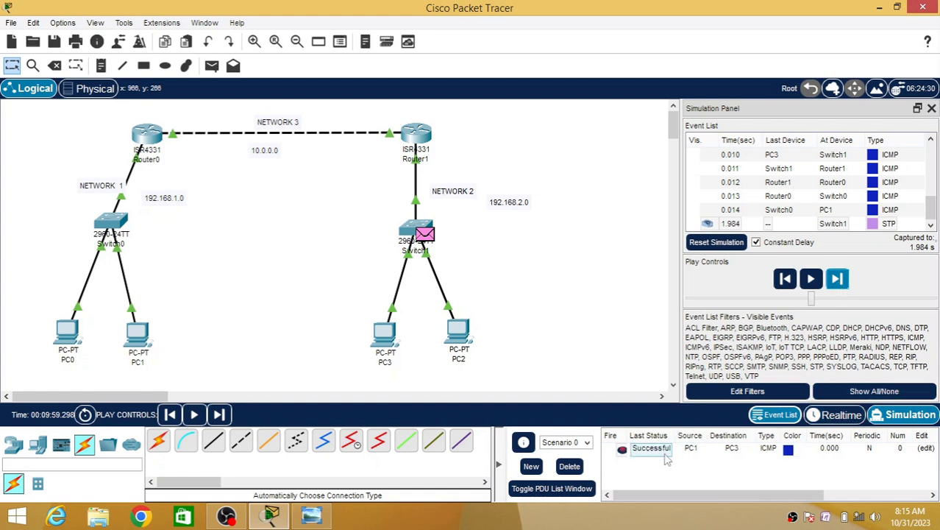
# Review the captured event list, open the PDU information for the last ICMP event at PC1, and read its inbound Layer 3 processing details.
pyautogui.click(933, 210)
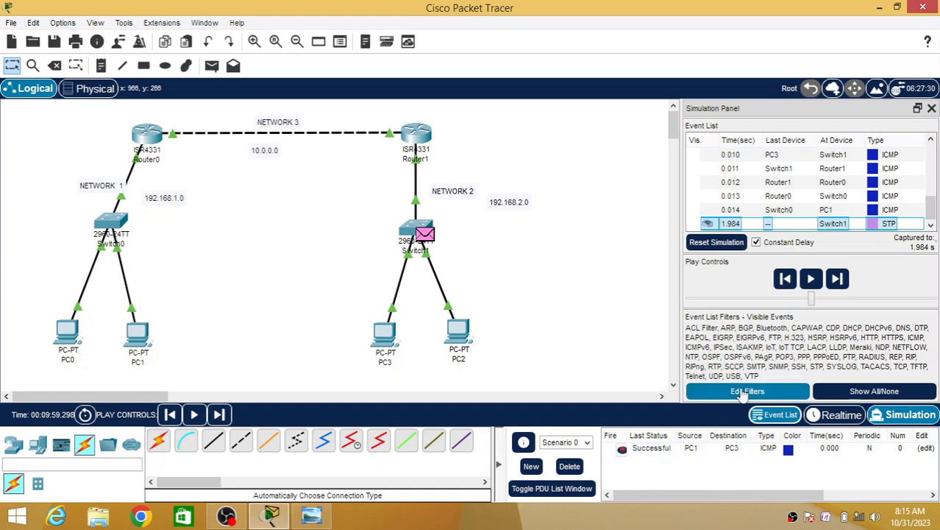
pyautogui.moveTo(932, 209); pyautogui.dragTo(936, 151)
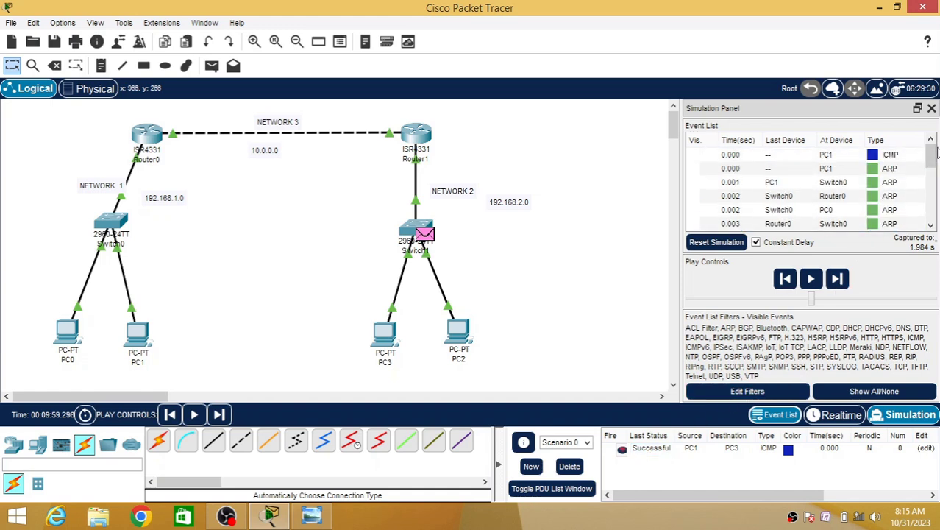
pyautogui.click(919, 157)
pyautogui.click(931, 163)
pyautogui.moveTo(931, 163); pyautogui.dragTo(925, 218)
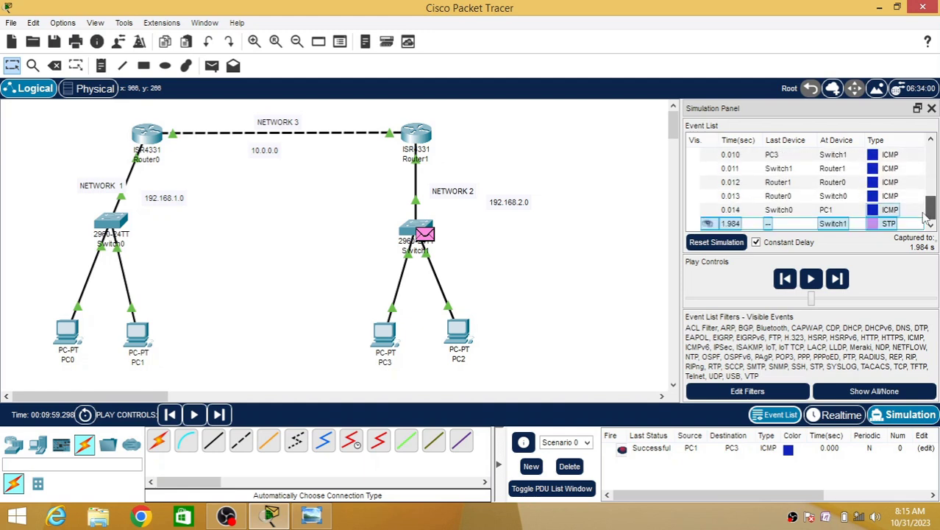
pyautogui.click(873, 211)
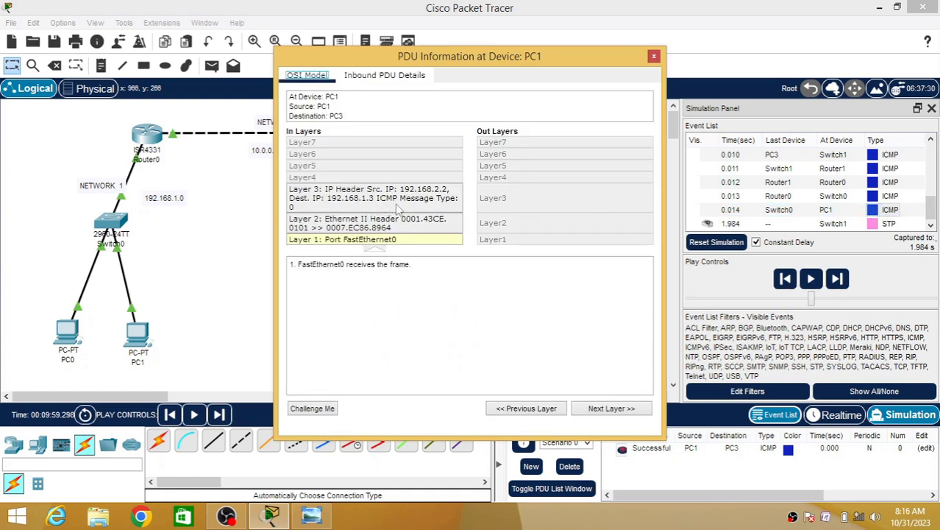
pyautogui.click(384, 204)
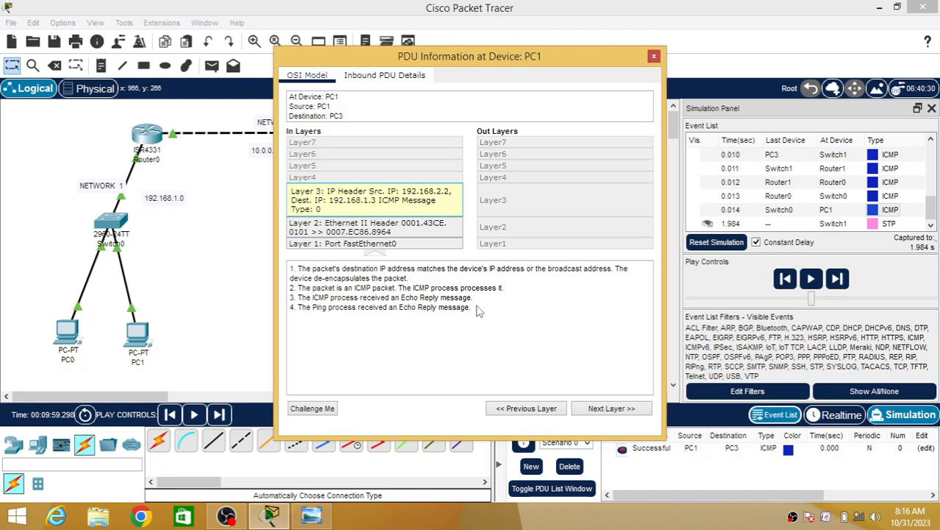
pyautogui.moveTo(477, 310); pyautogui.dragTo(287, 269)
pyautogui.click(348, 321)
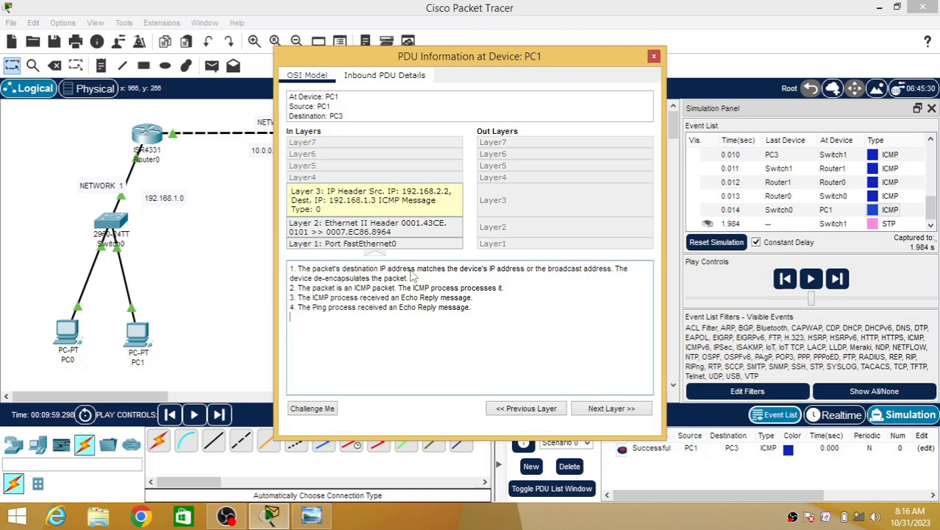
# Examine the inbound PDU's Ethernet, IP and ICMP header formats at PC1, return to the OSI model view and close the PDU information.
pyautogui.click(383, 76)
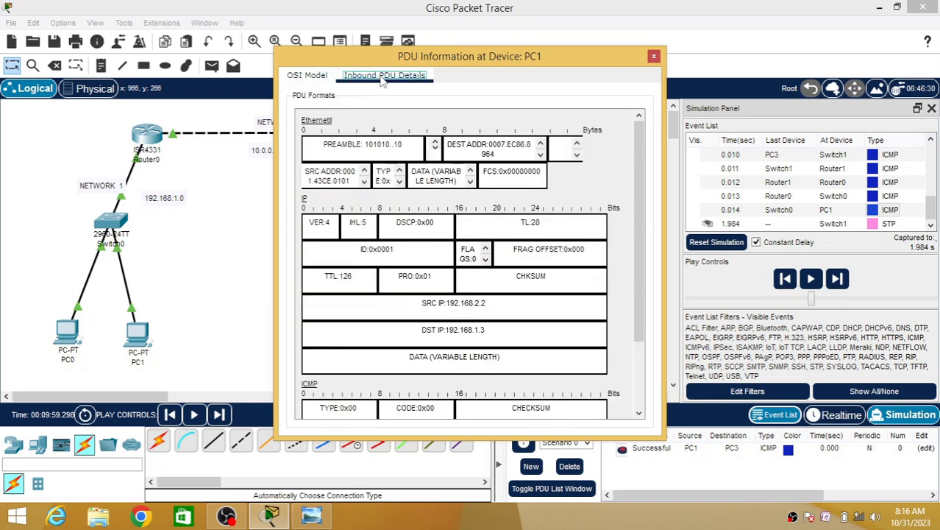
pyautogui.moveTo(638, 227); pyautogui.dragTo(650, 372)
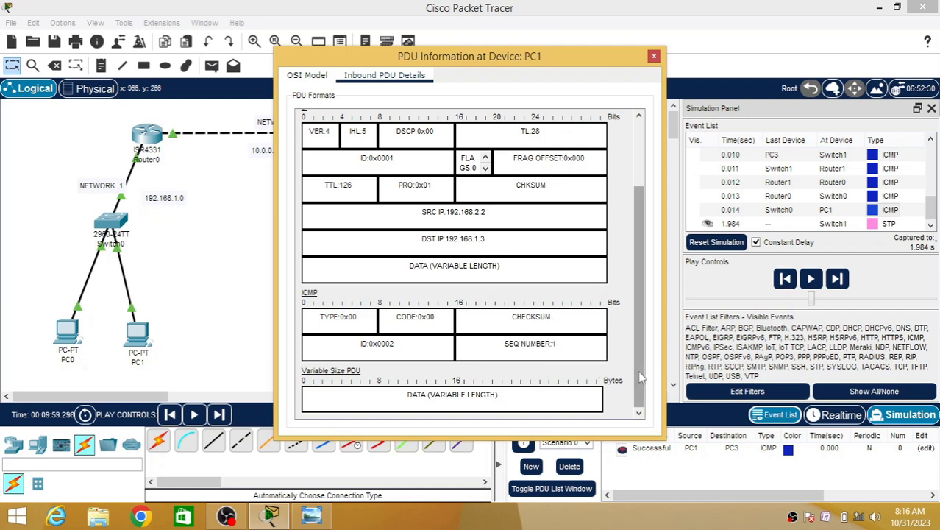
pyautogui.moveTo(634, 370); pyautogui.dragTo(637, 233)
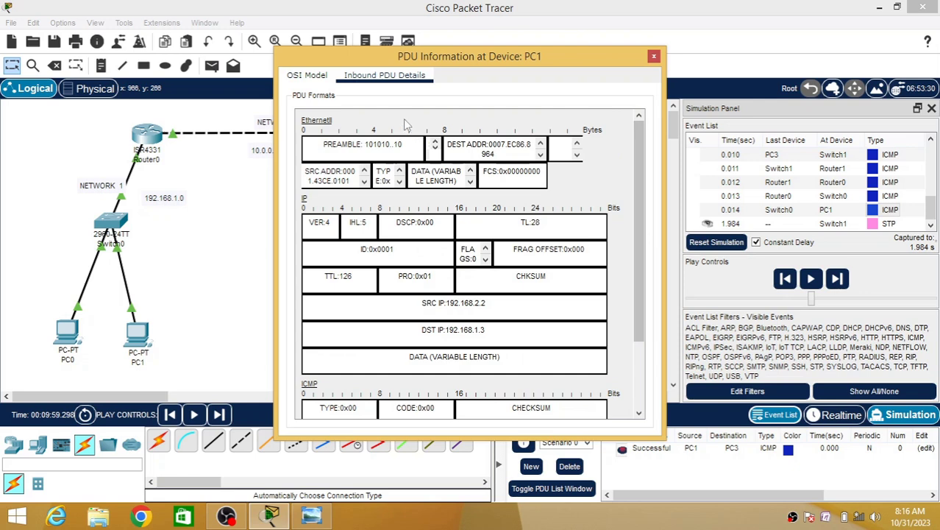
pyautogui.click(306, 75)
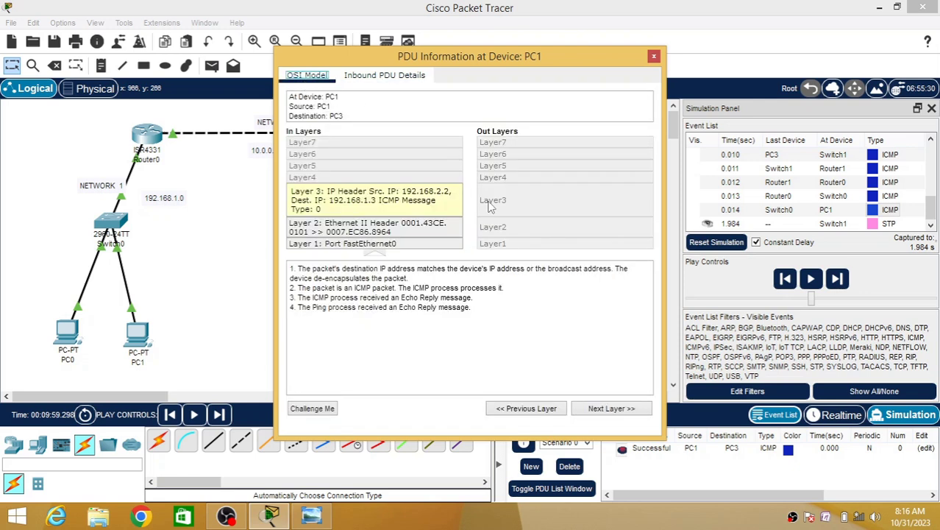
pyautogui.click(654, 58)
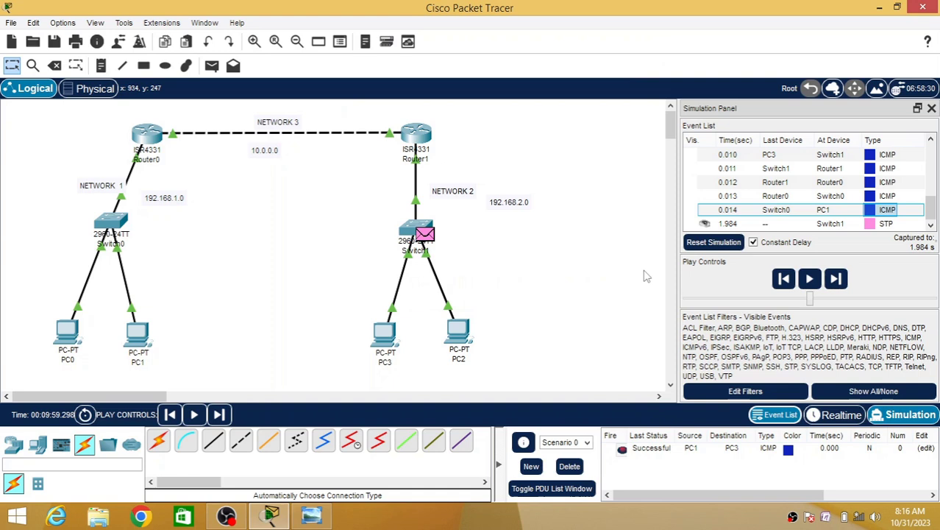